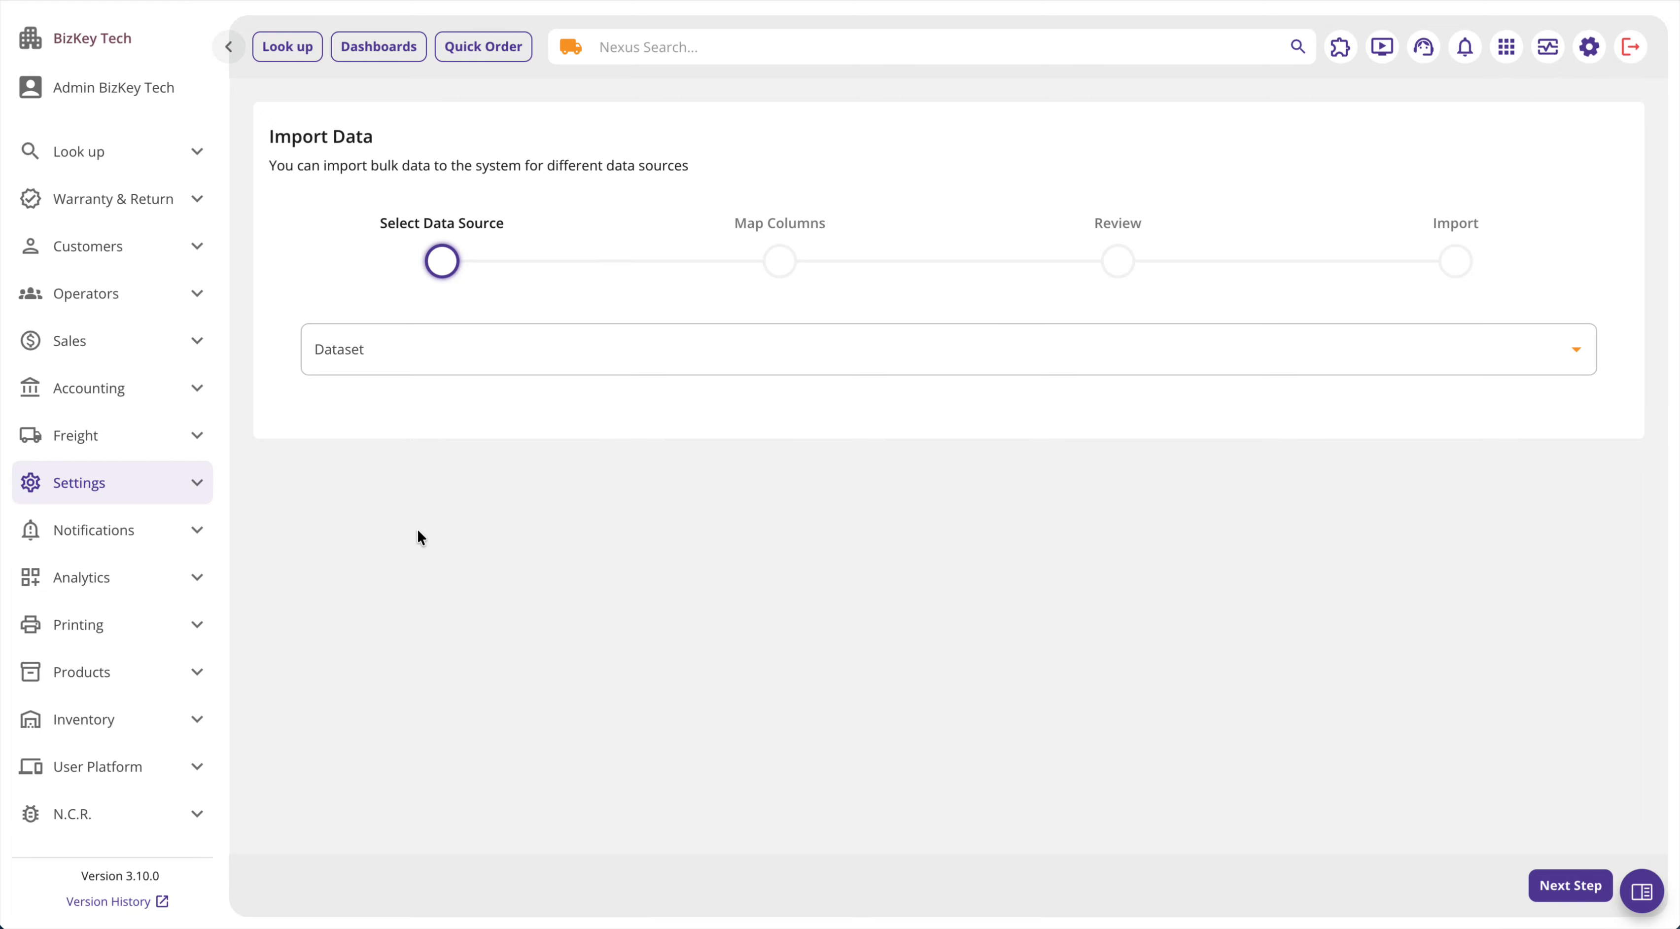
Choose Bulk Product Category Assignment as the dataset for the data import.
{"action": "left_click", "coordinate": [195, 497]}
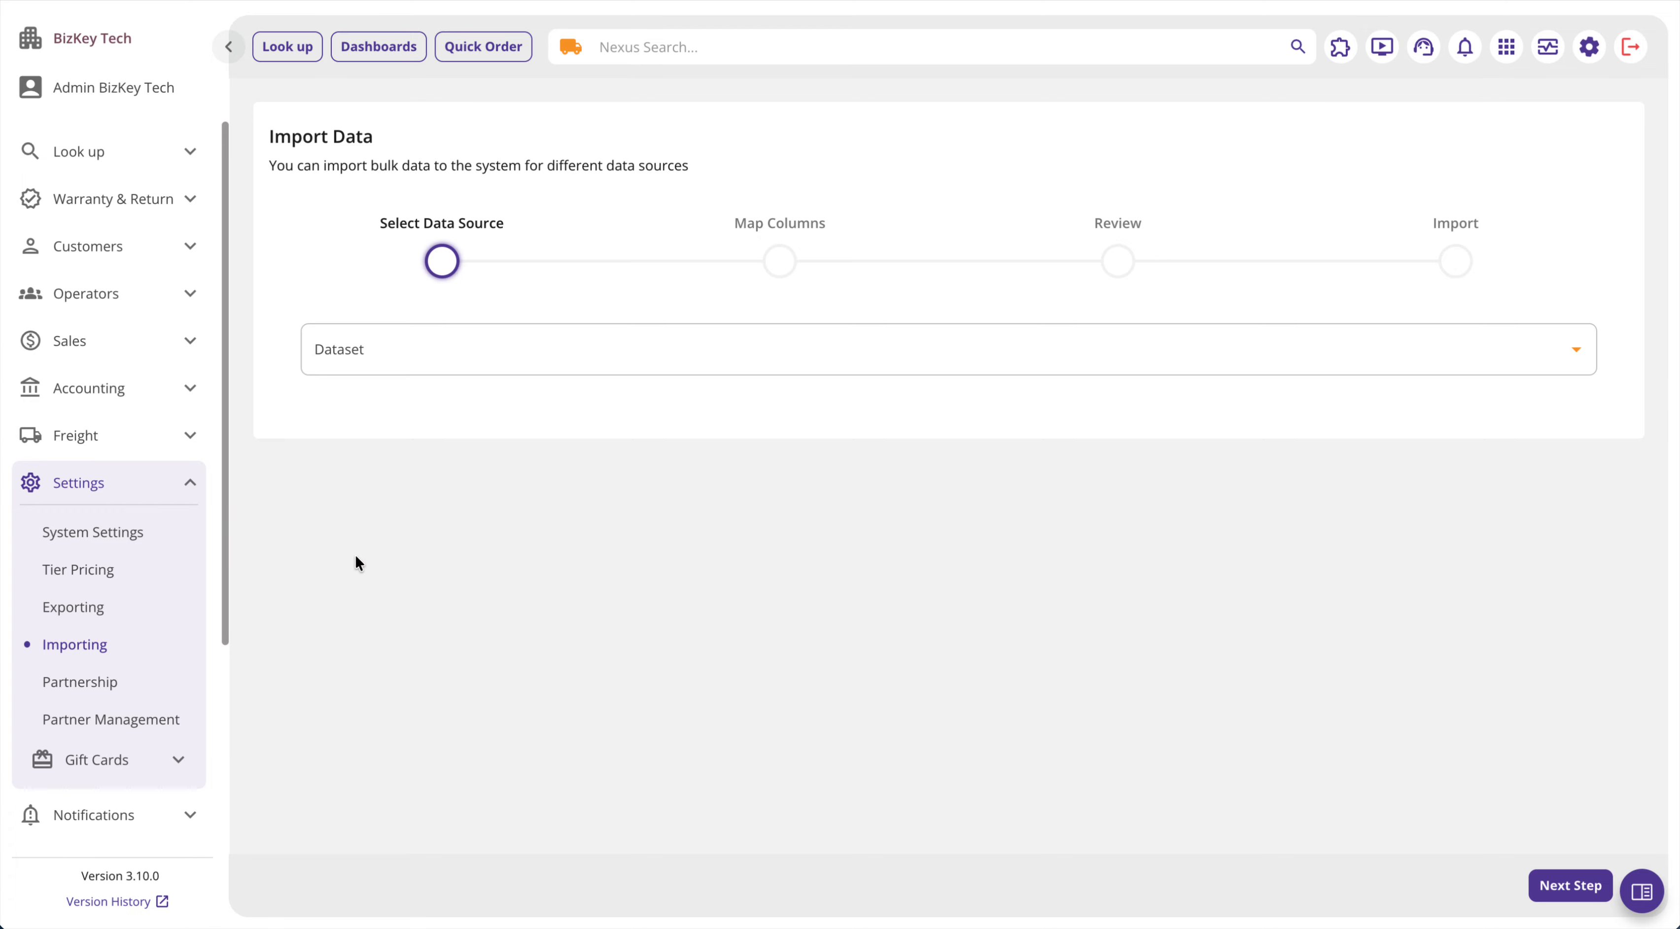
{"action": "left_click", "coordinate": [192, 482]}
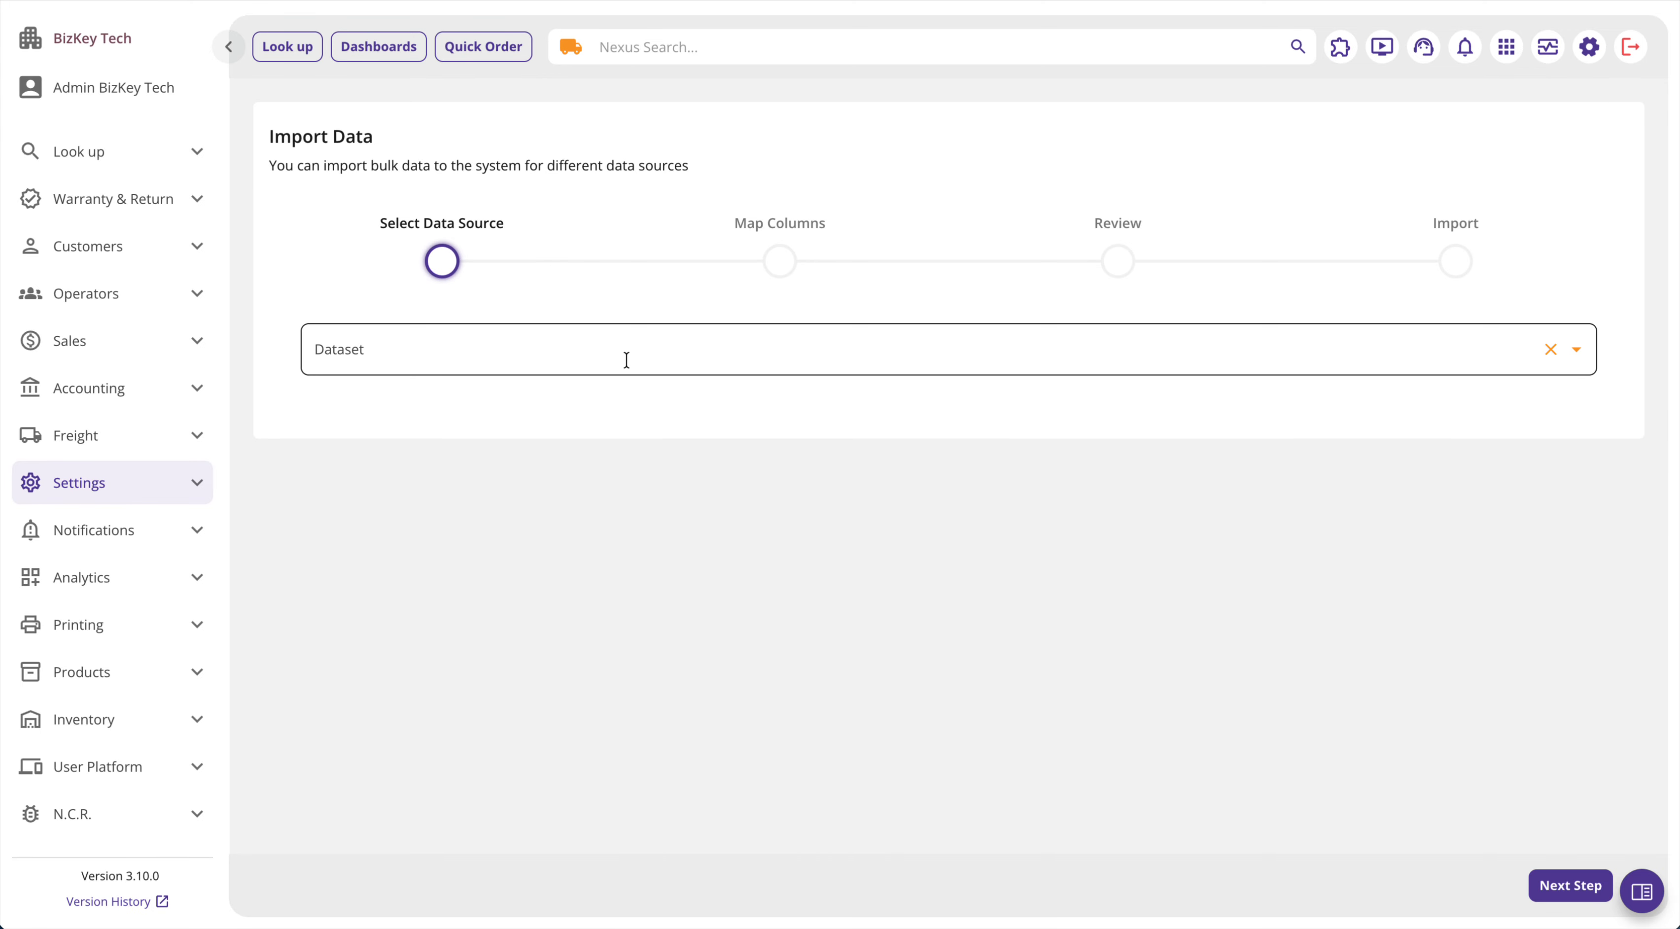
{"action": "left_click", "coordinate": [493, 337]}
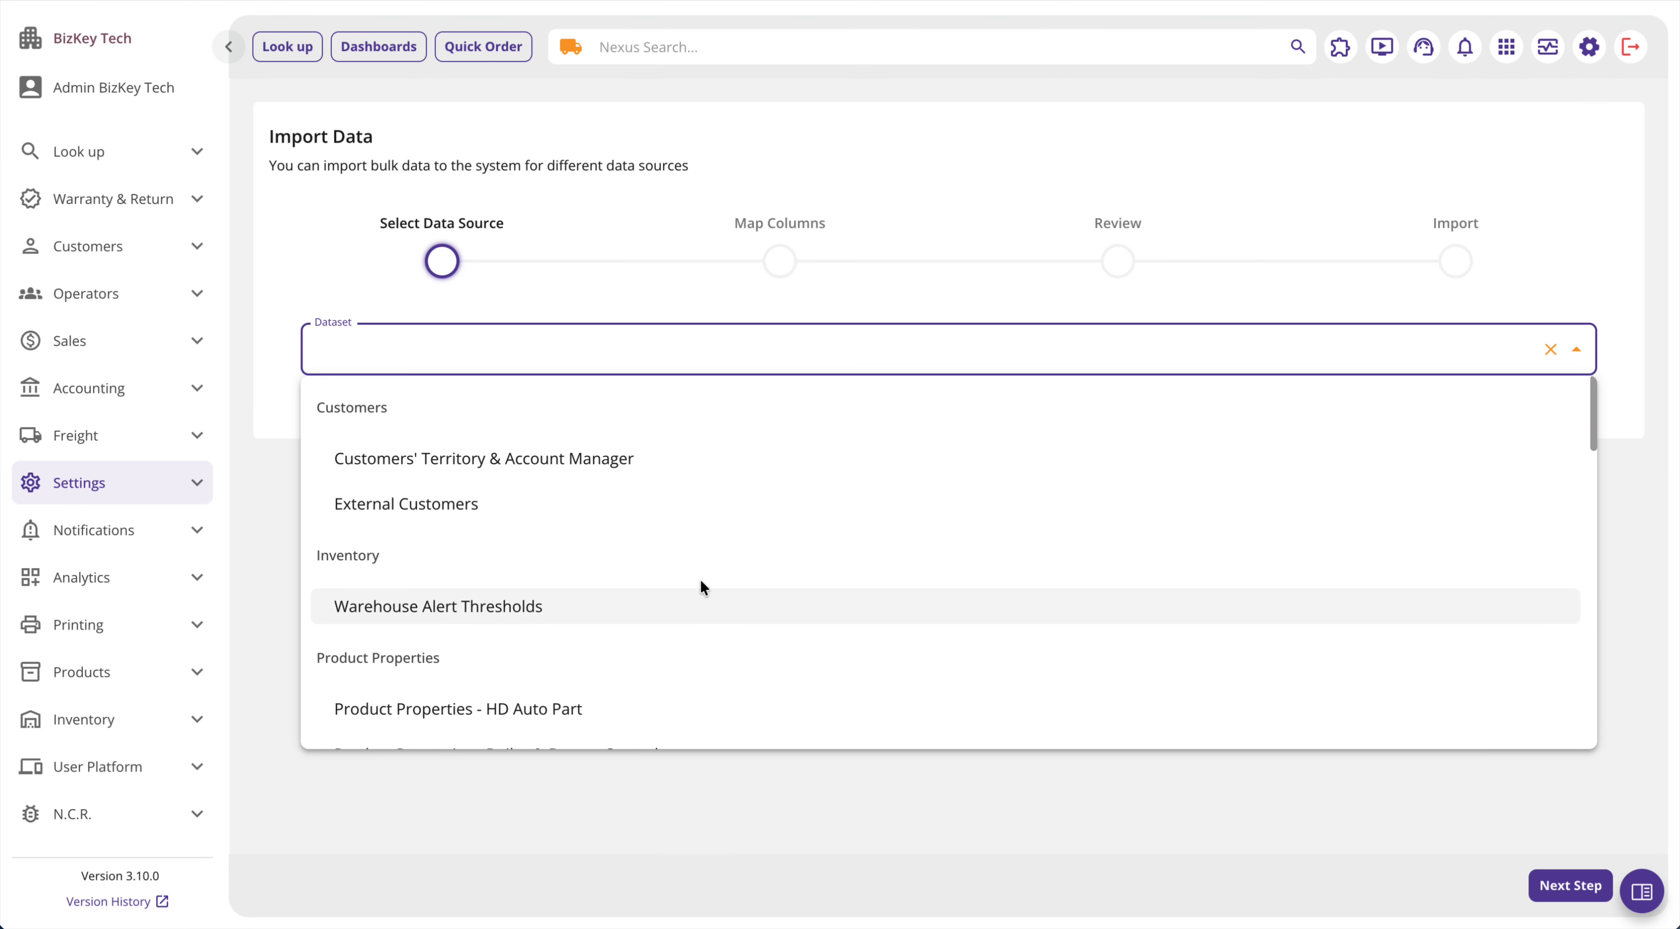
{"action": "type", "text": "categ"}
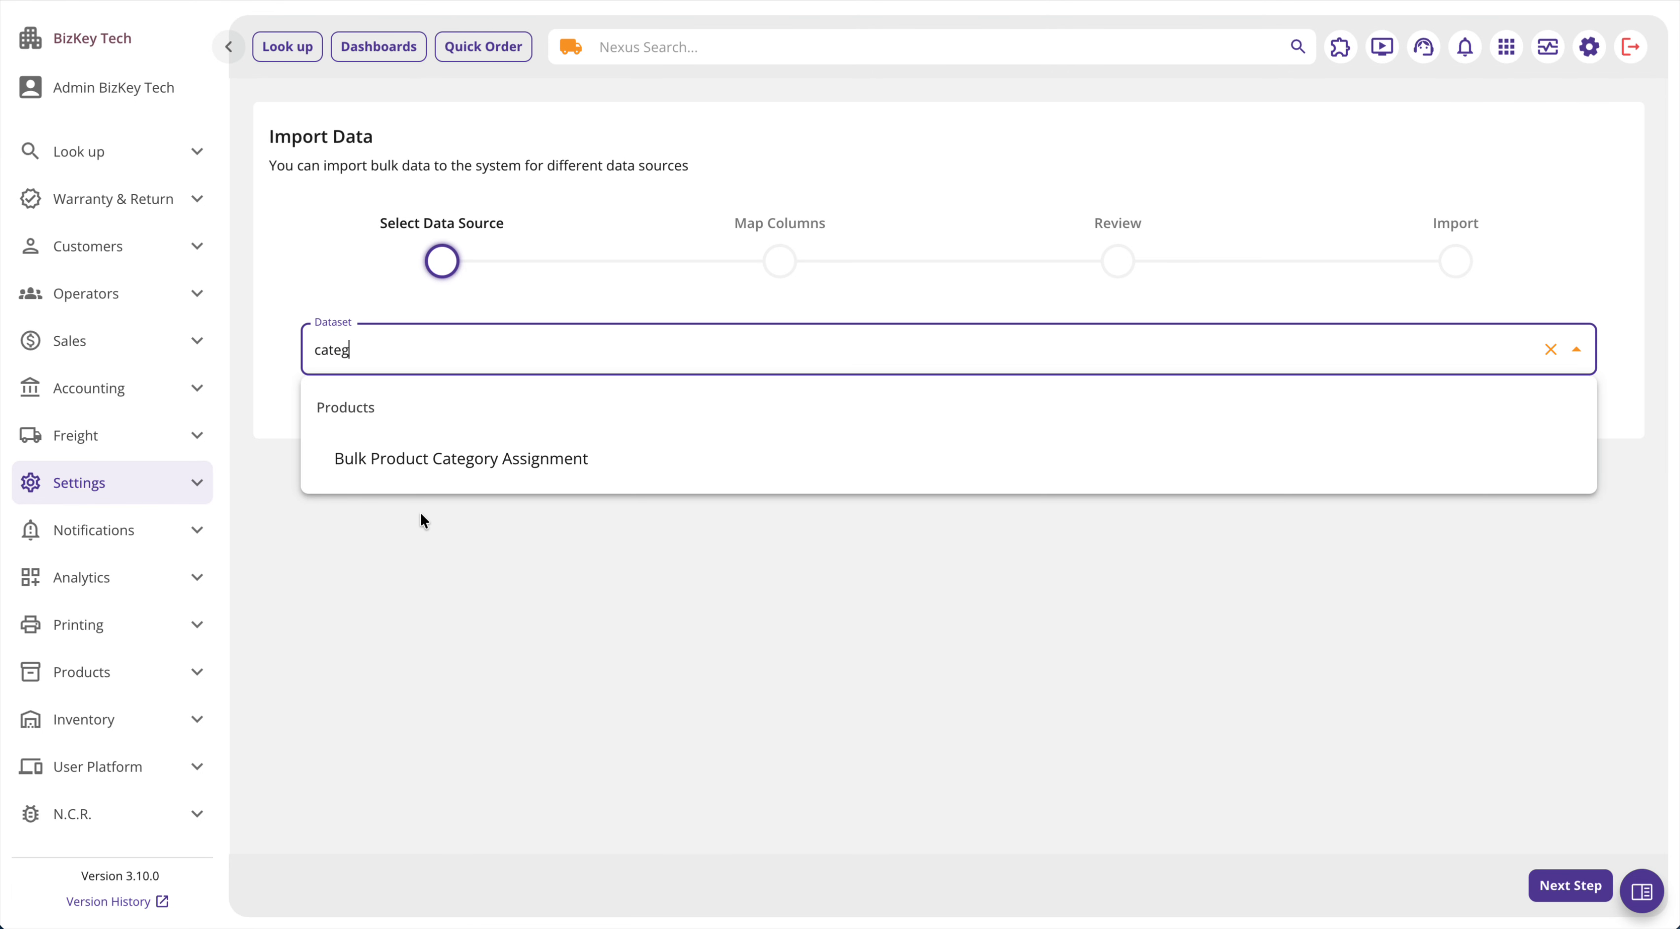
{"action": "left_click", "coordinate": [458, 473]}
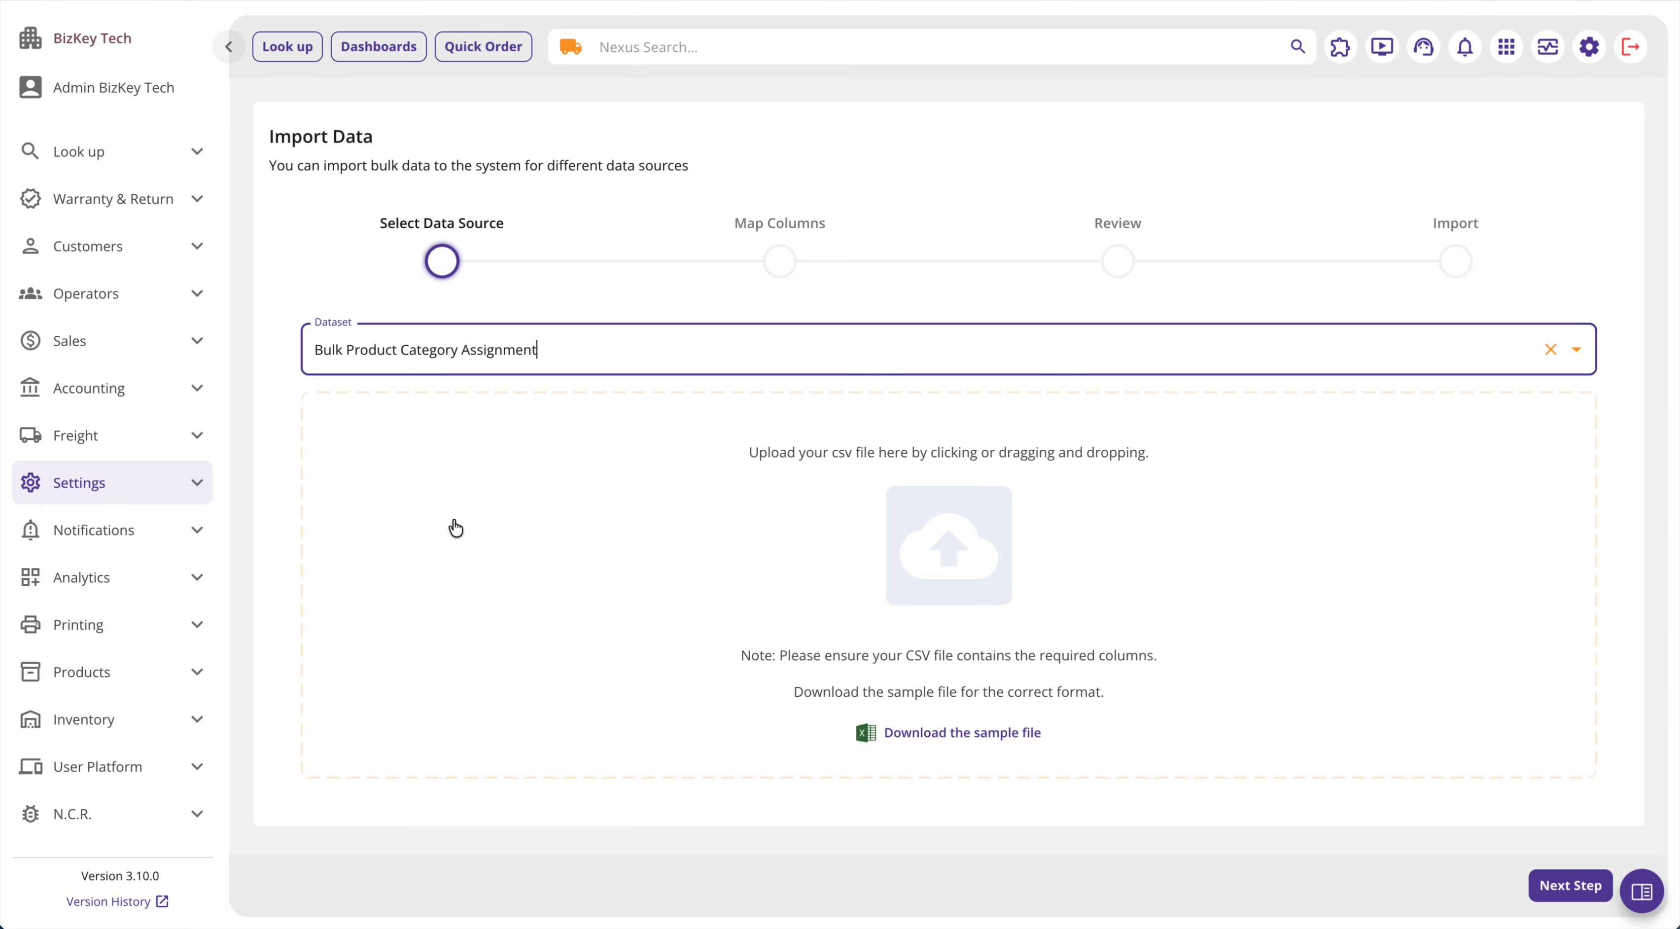
{"action": "left_click", "coordinate": [337, 289]}
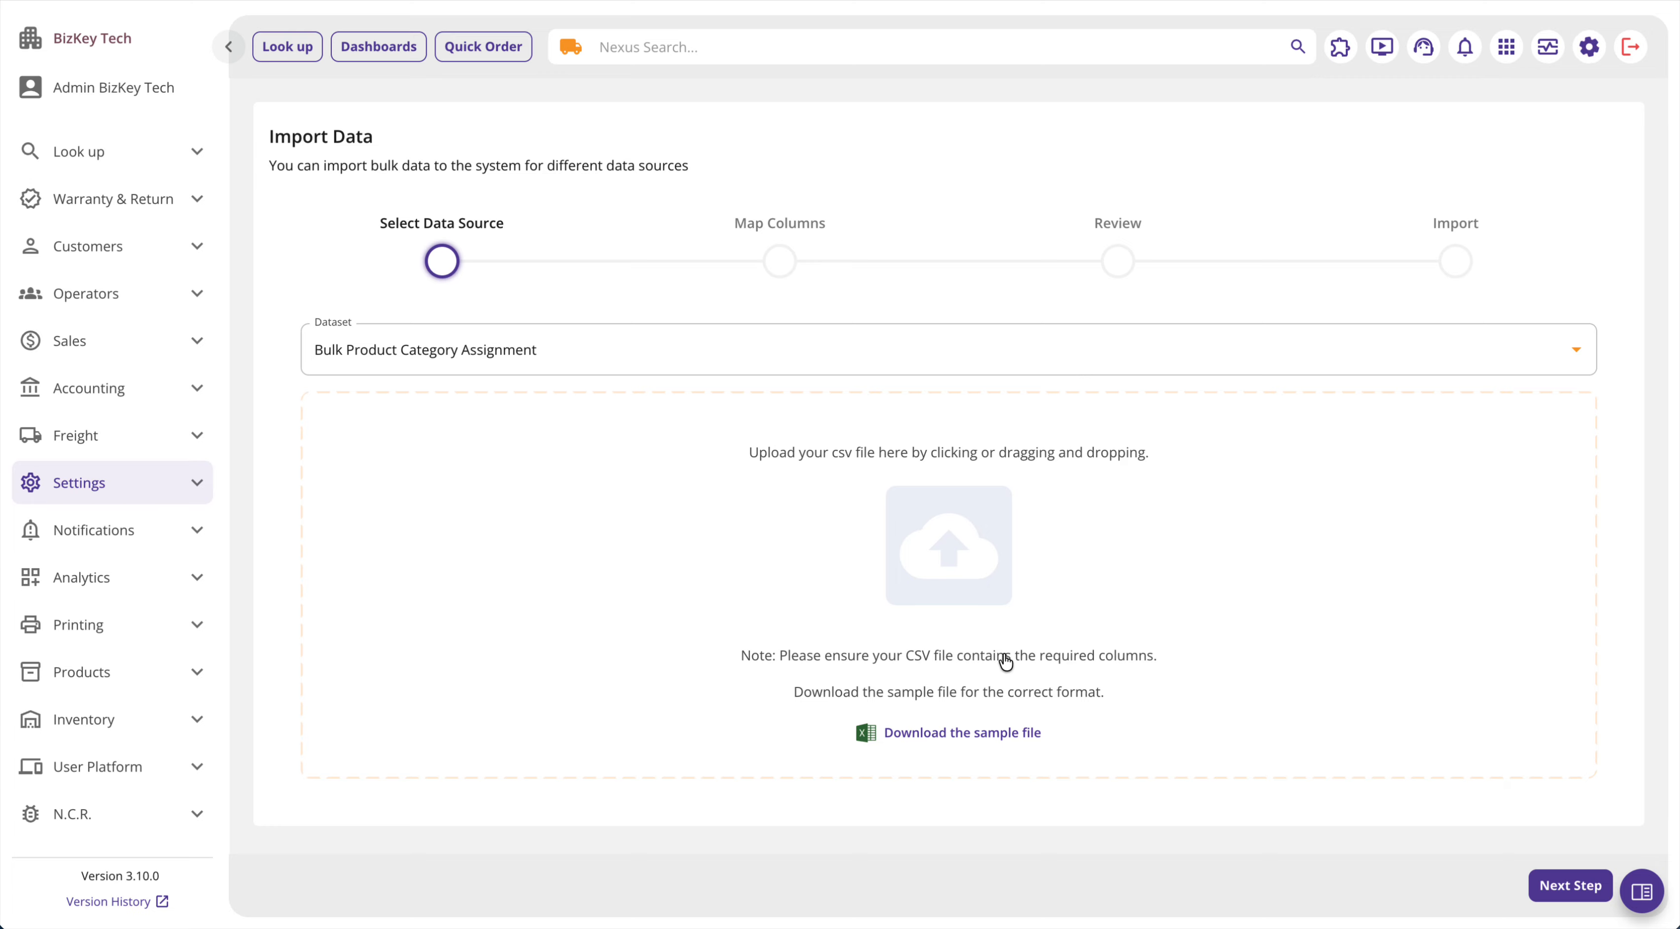
{"action": "left_click", "coordinate": [965, 835]}
{"action": "left_click", "coordinate": [890, 351]}
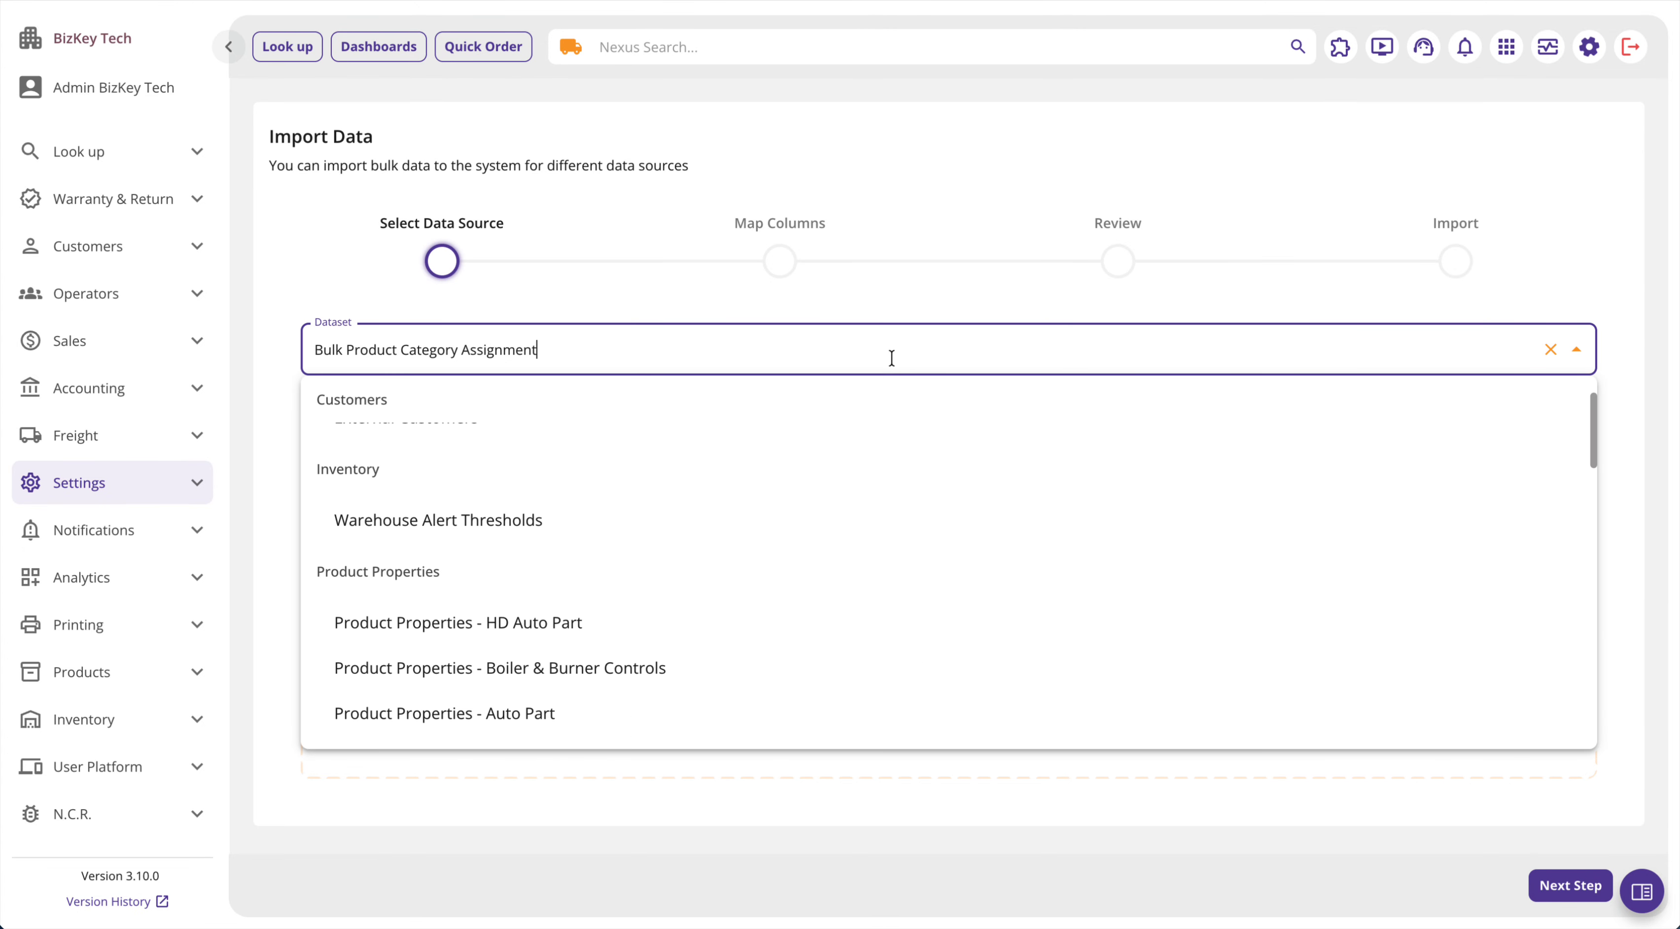
{"action": "left_click", "coordinate": [892, 311]}
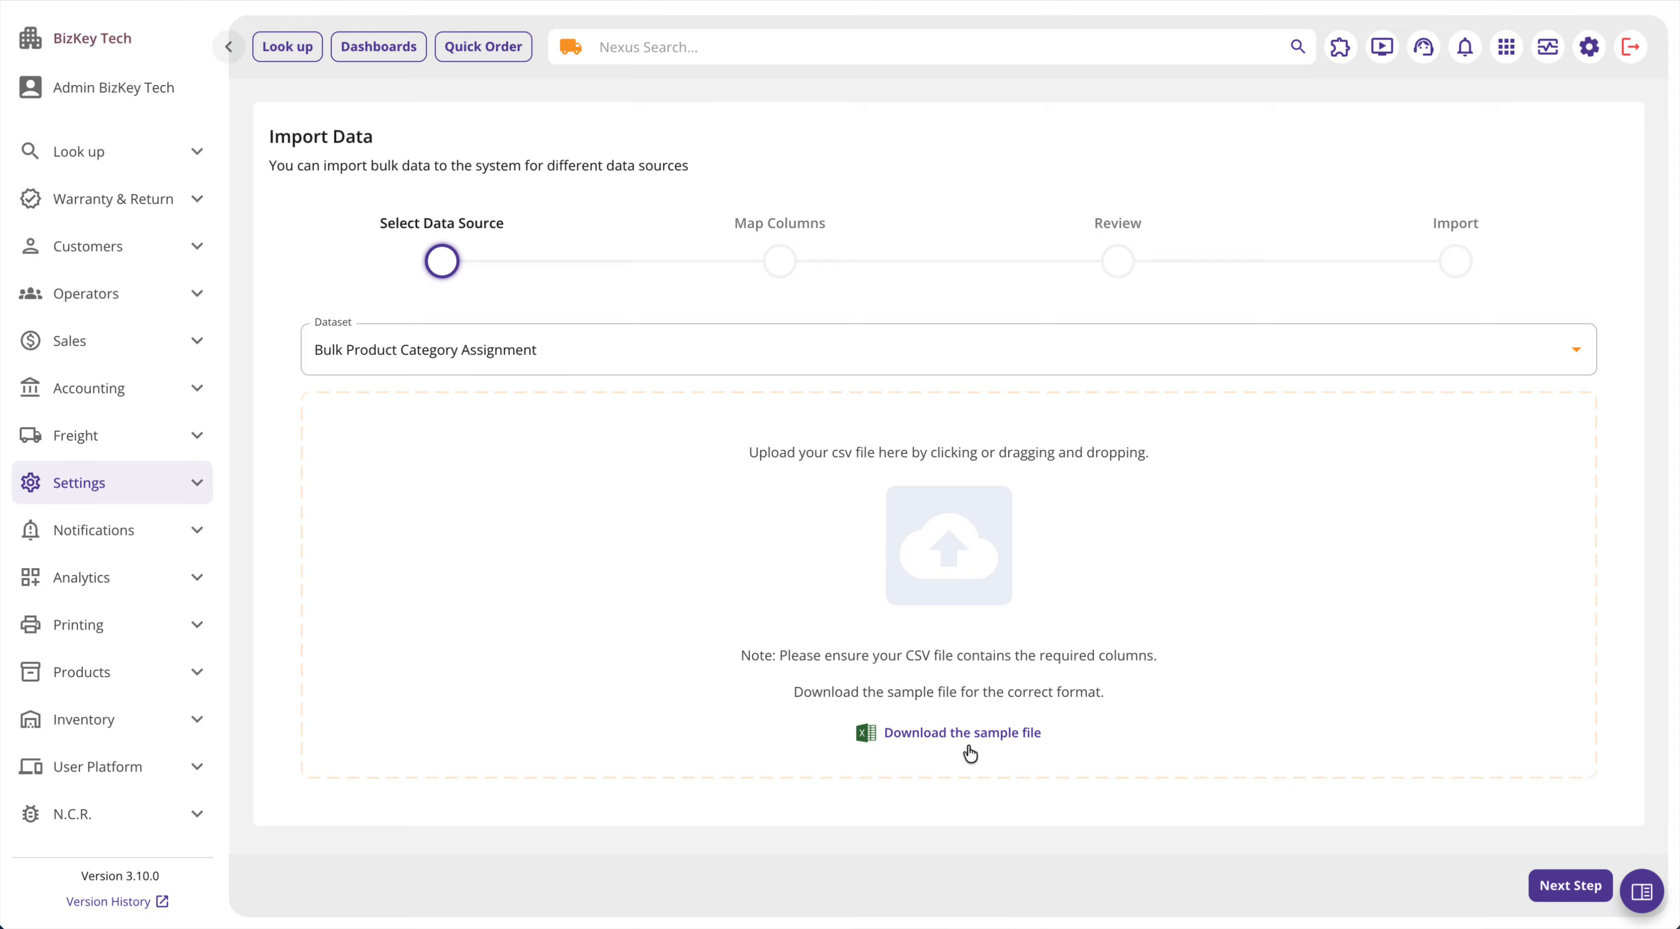
{"action": "left_click", "coordinate": [712, 345]}
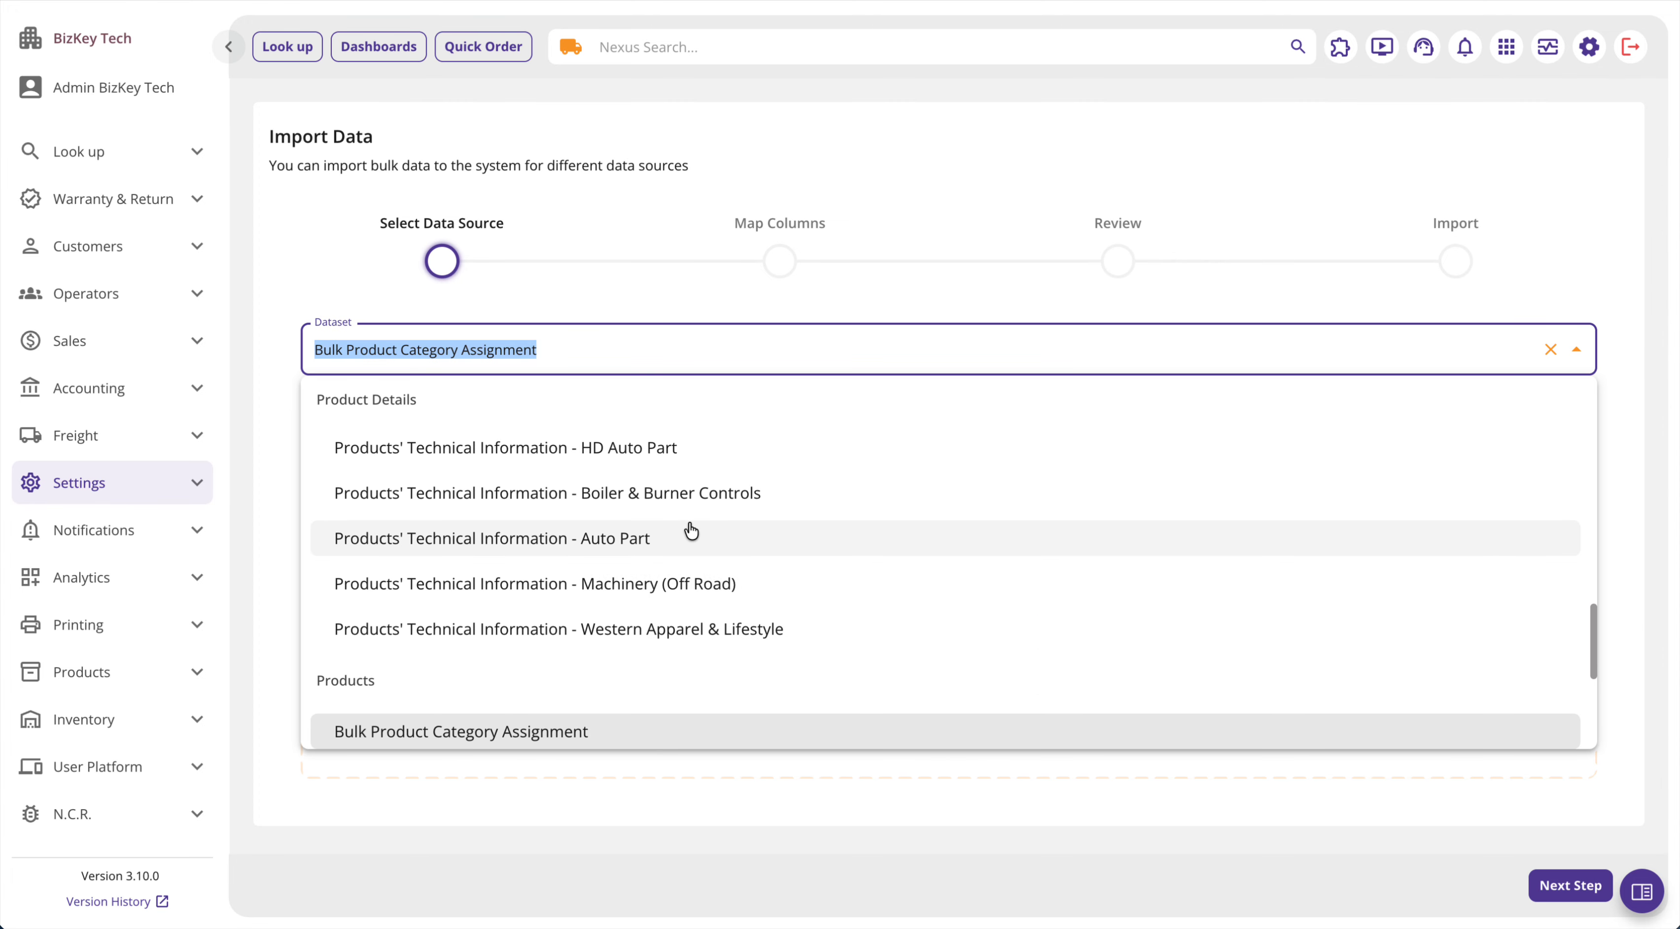
{"action": "left_click", "coordinate": [674, 295]}
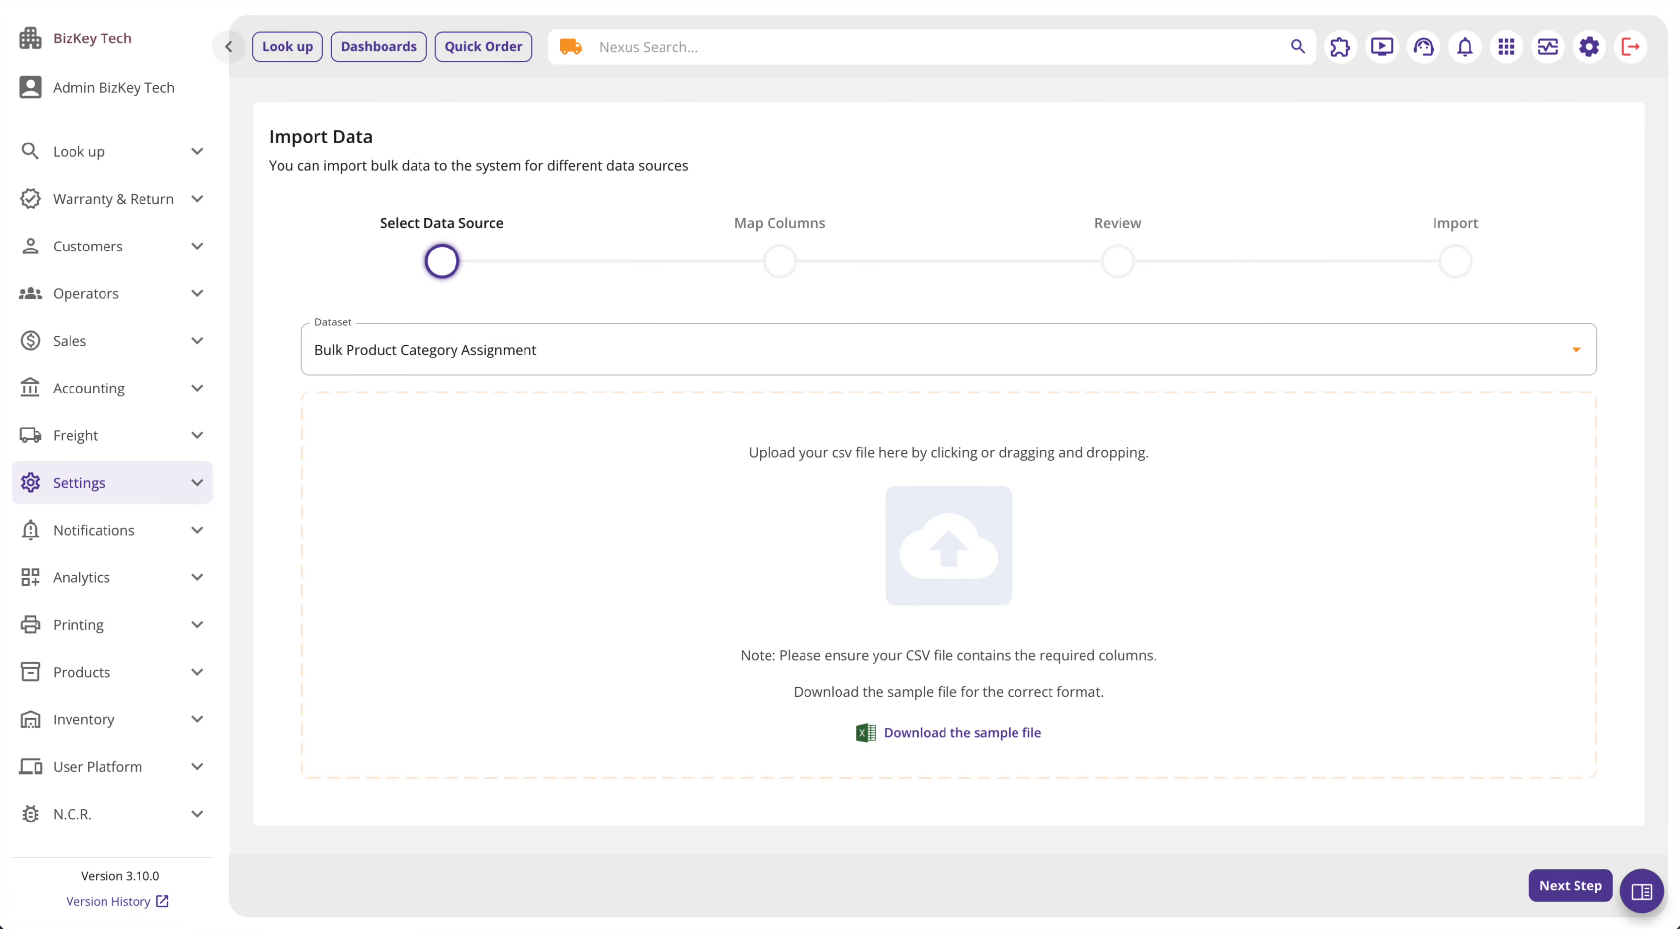
Upload the CSV file for the Bulk Product Category Assignment dataset and continue to column mapping.
{"action": "left_click_drag", "start_coordinate": [1265, 9], "coordinate": [846, 481]}
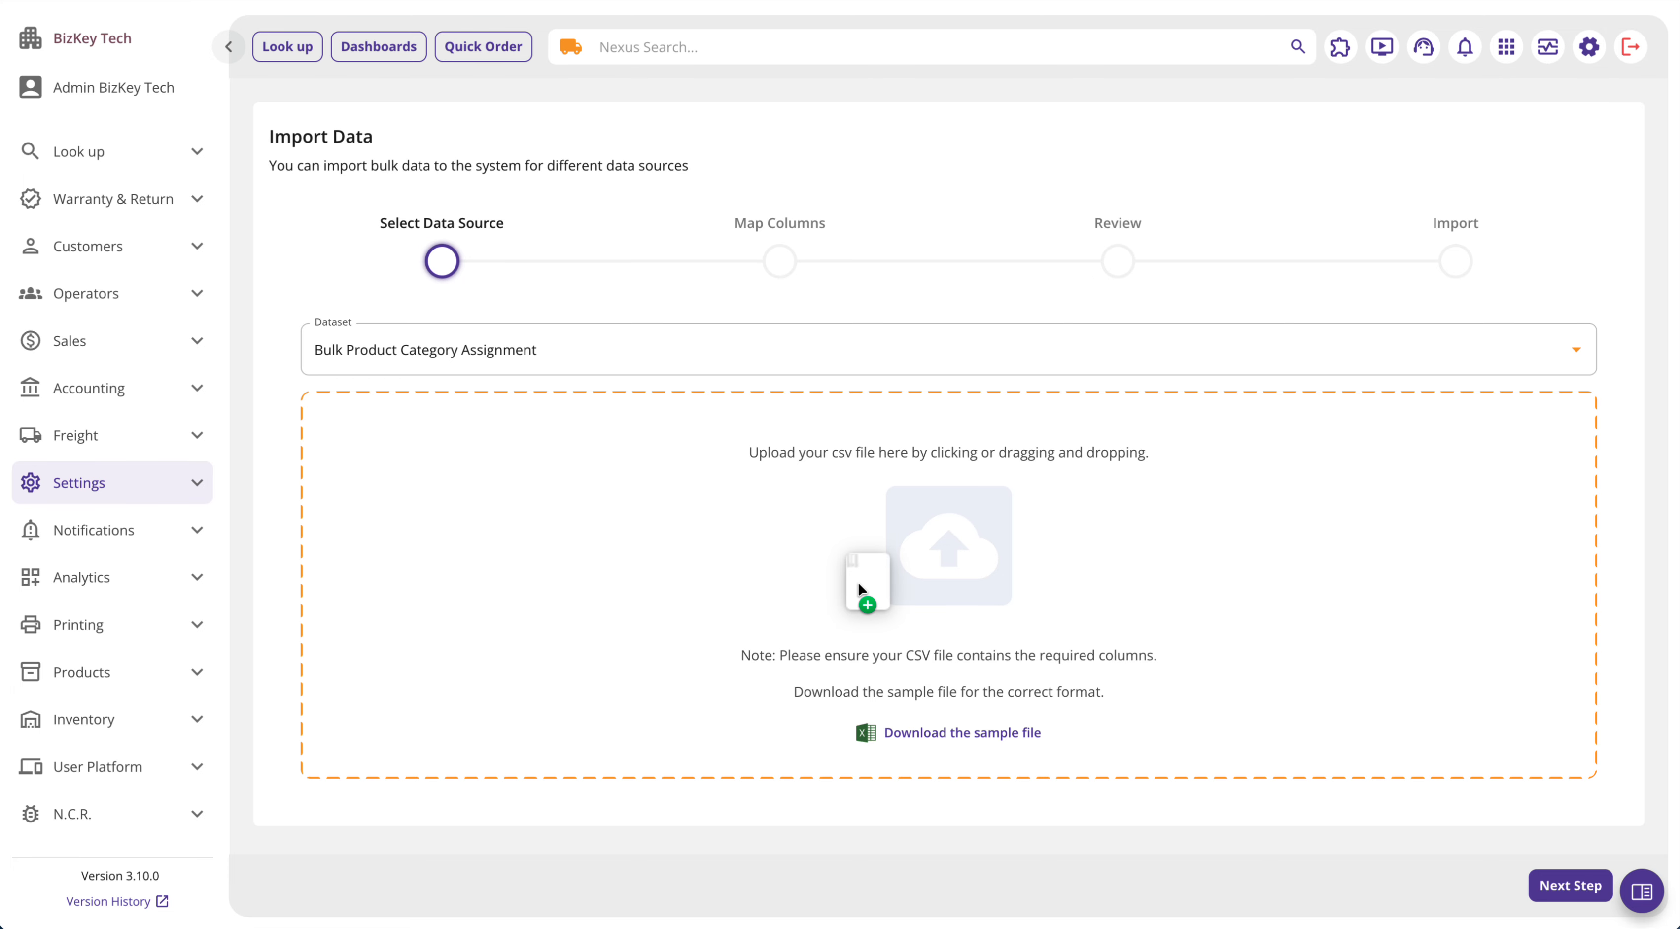
{"action": "left_click_drag", "start_coordinate": [858, 580], "coordinate": [858, 581]}
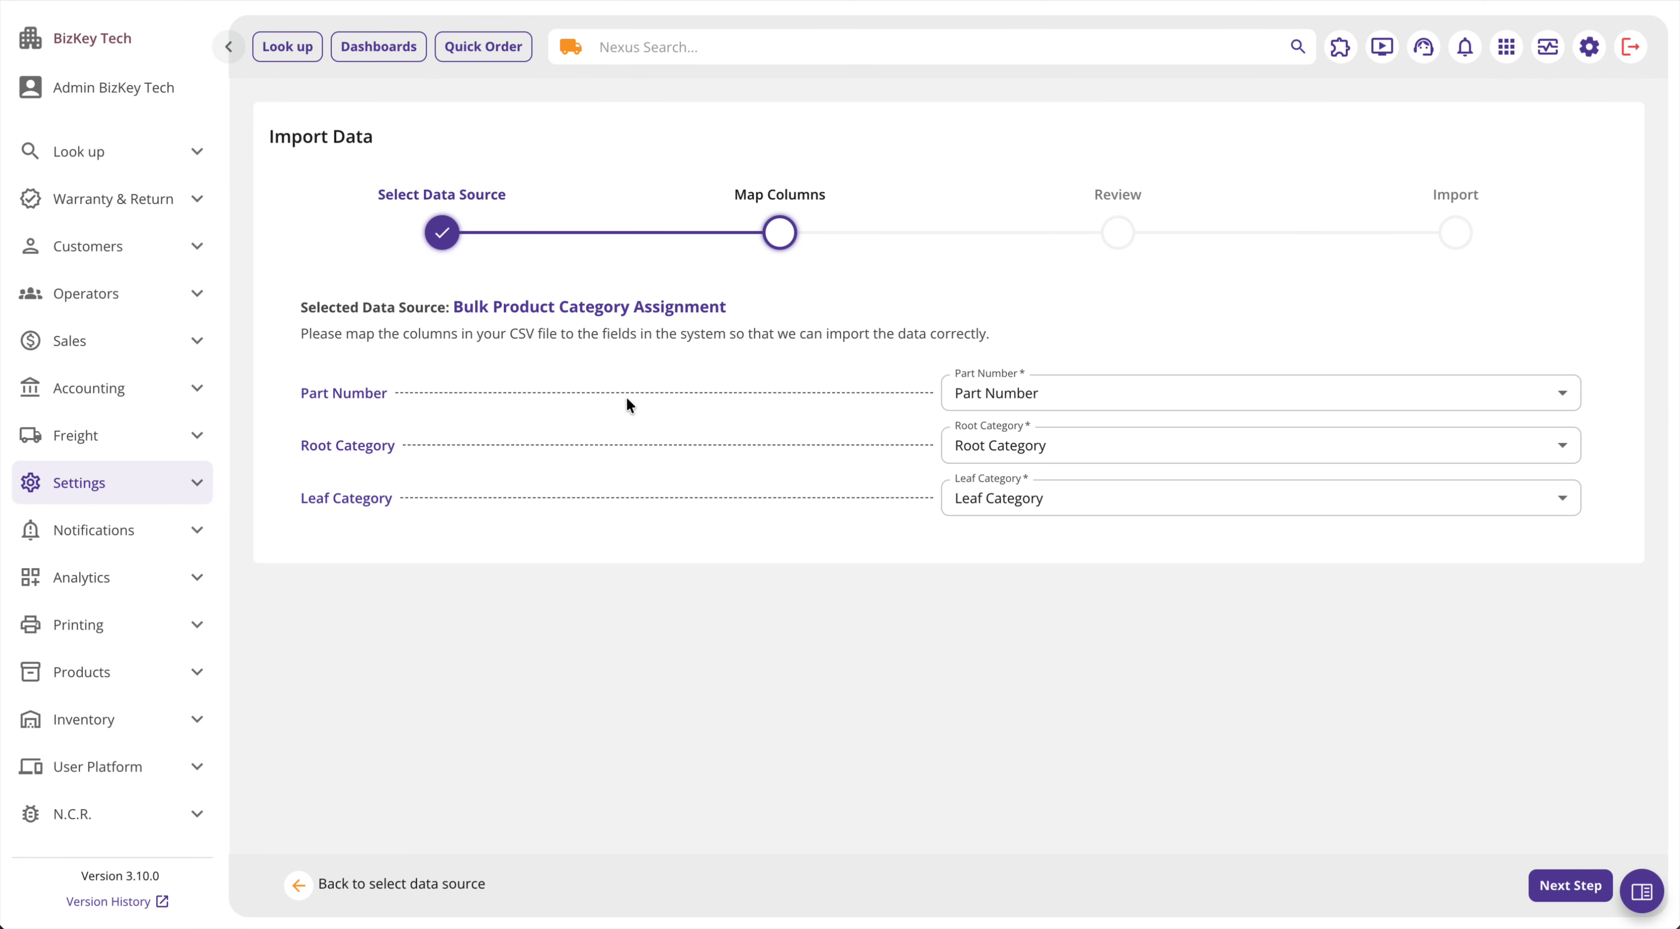
Check which CSV columns can be mapped to the Part Number and Leaf Category fields.
{"action": "left_click", "coordinate": [1017, 394]}
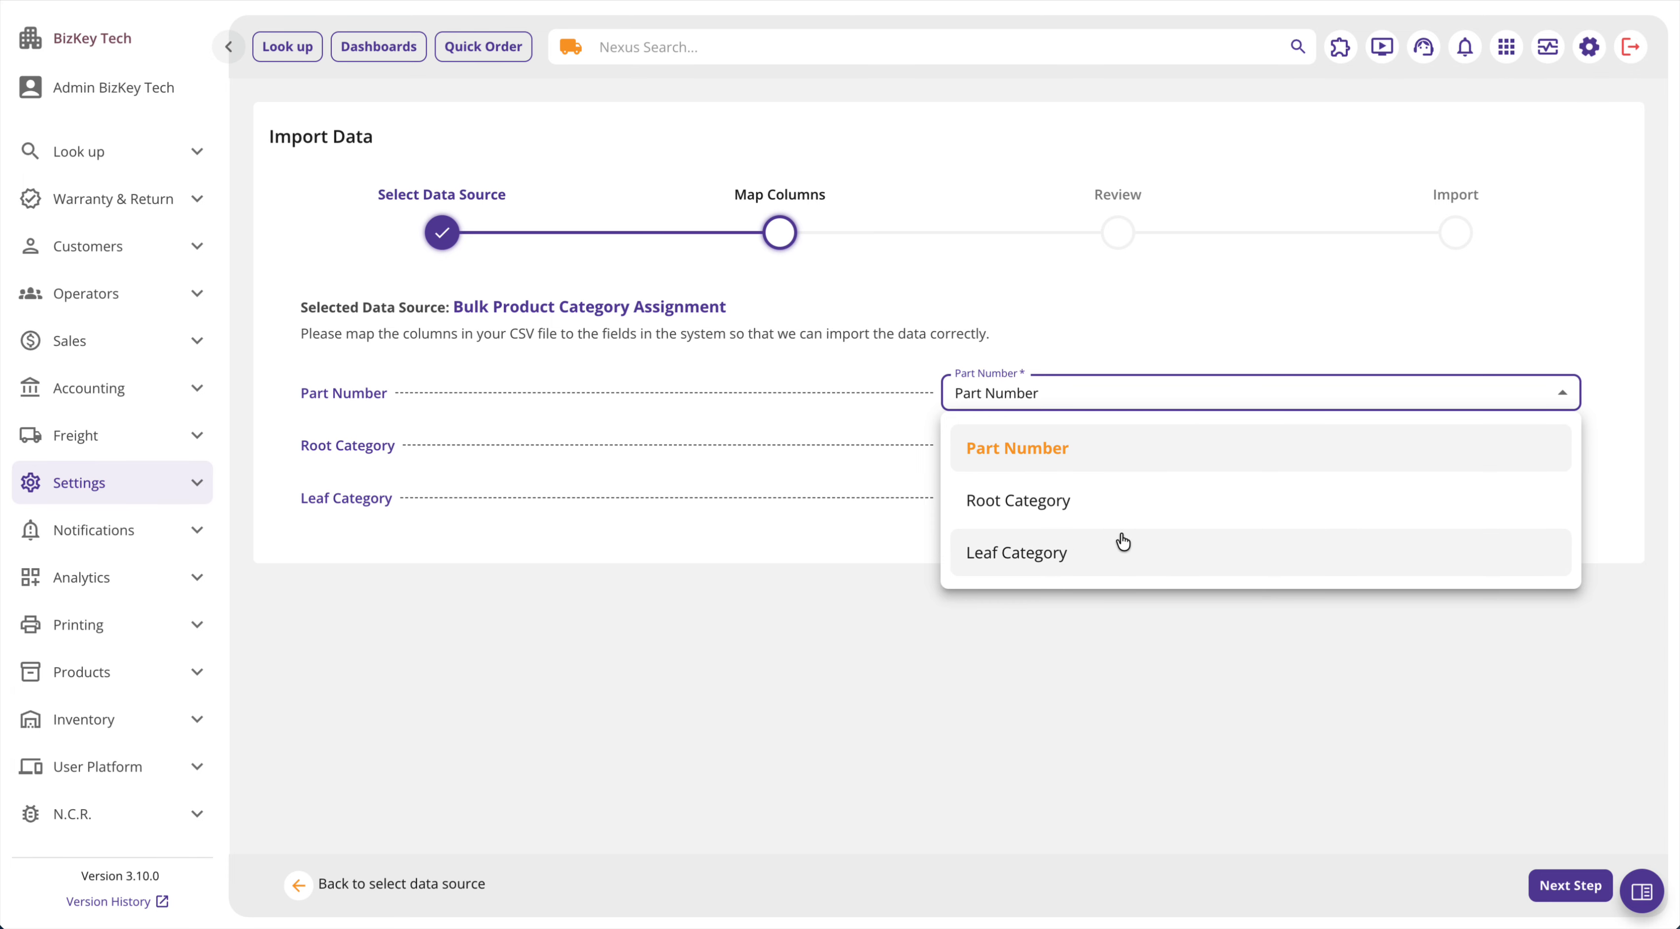
{"action": "left_click", "coordinate": [1092, 659]}
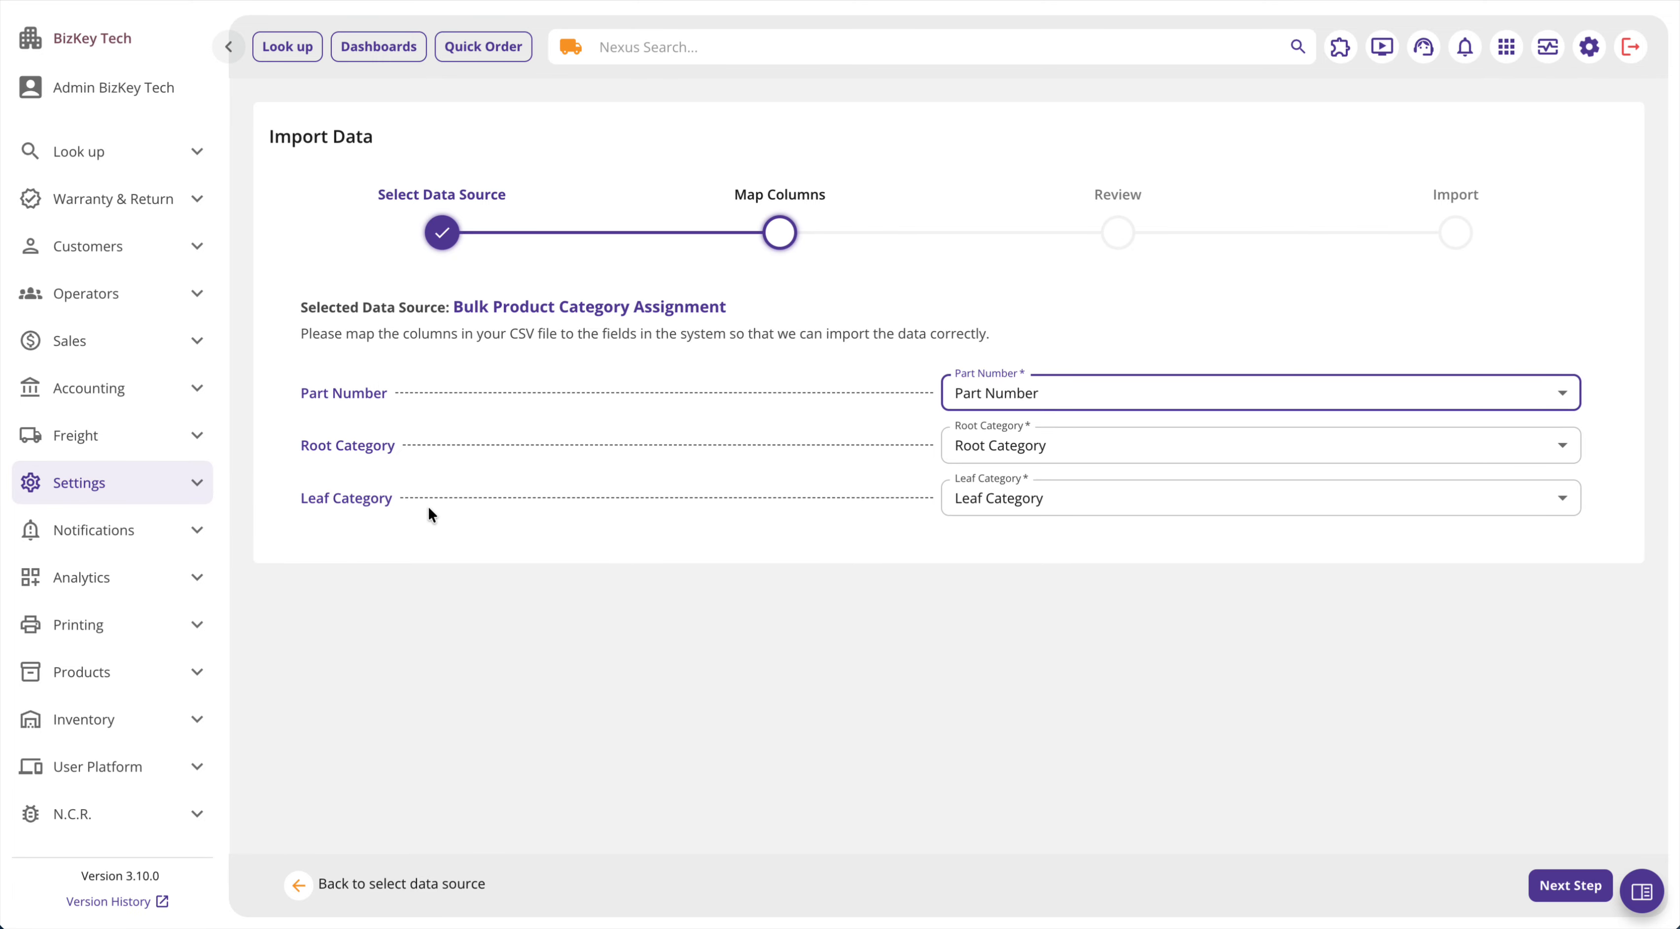
{"action": "left_click", "coordinate": [814, 595]}
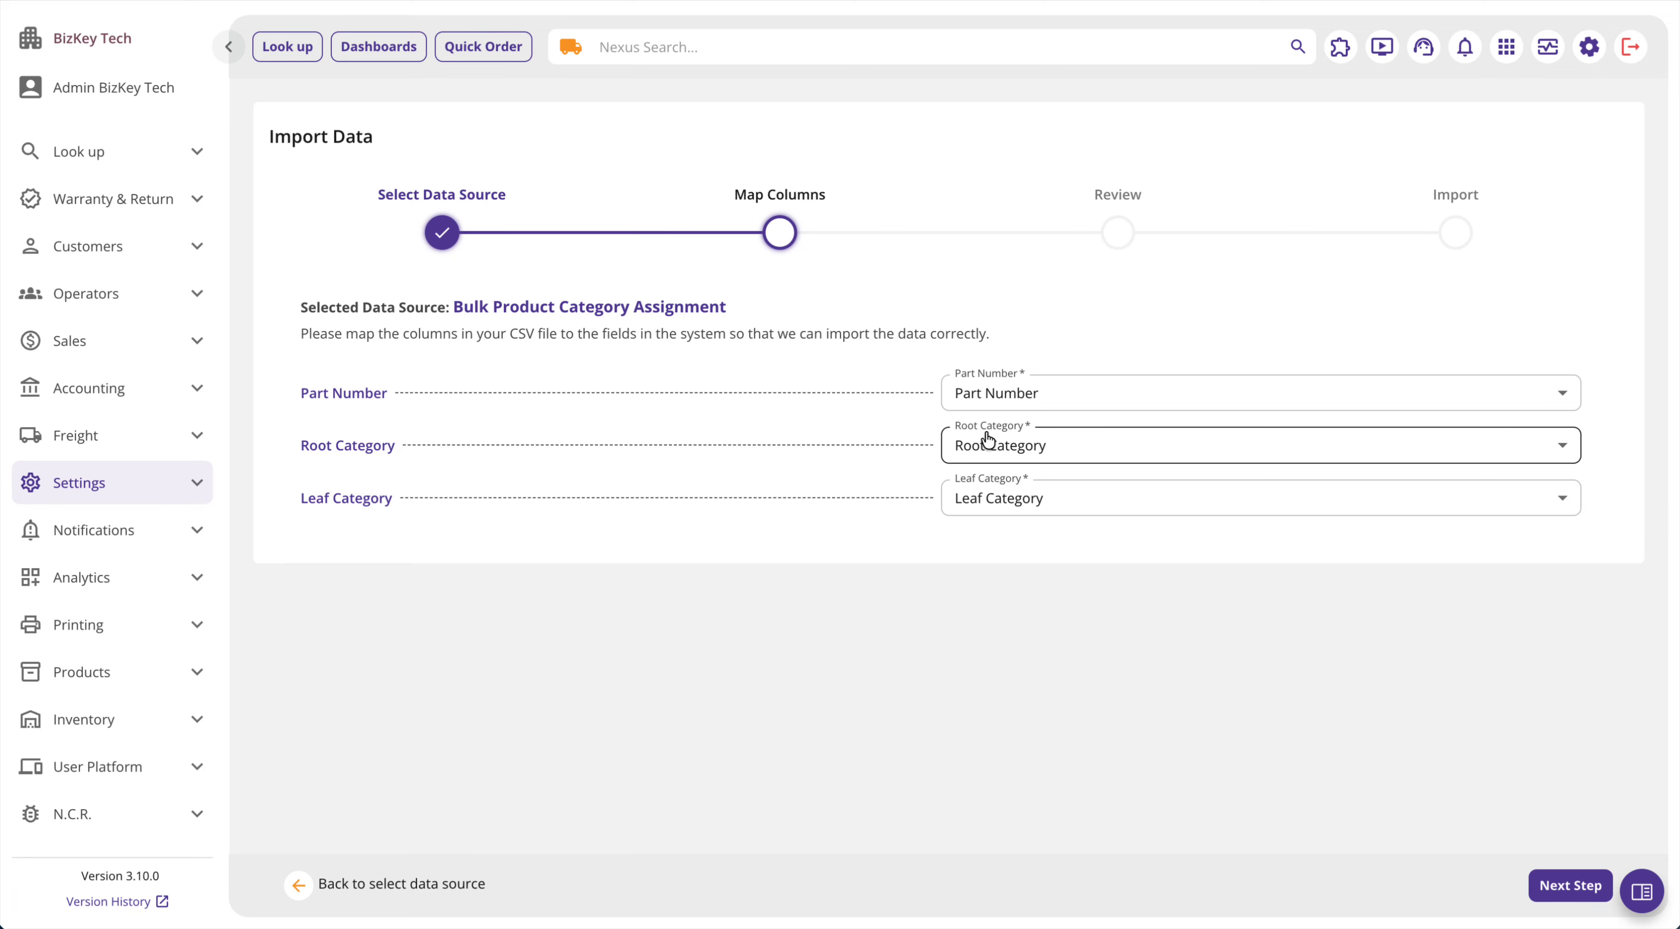
{"action": "left_click", "coordinate": [1076, 507]}
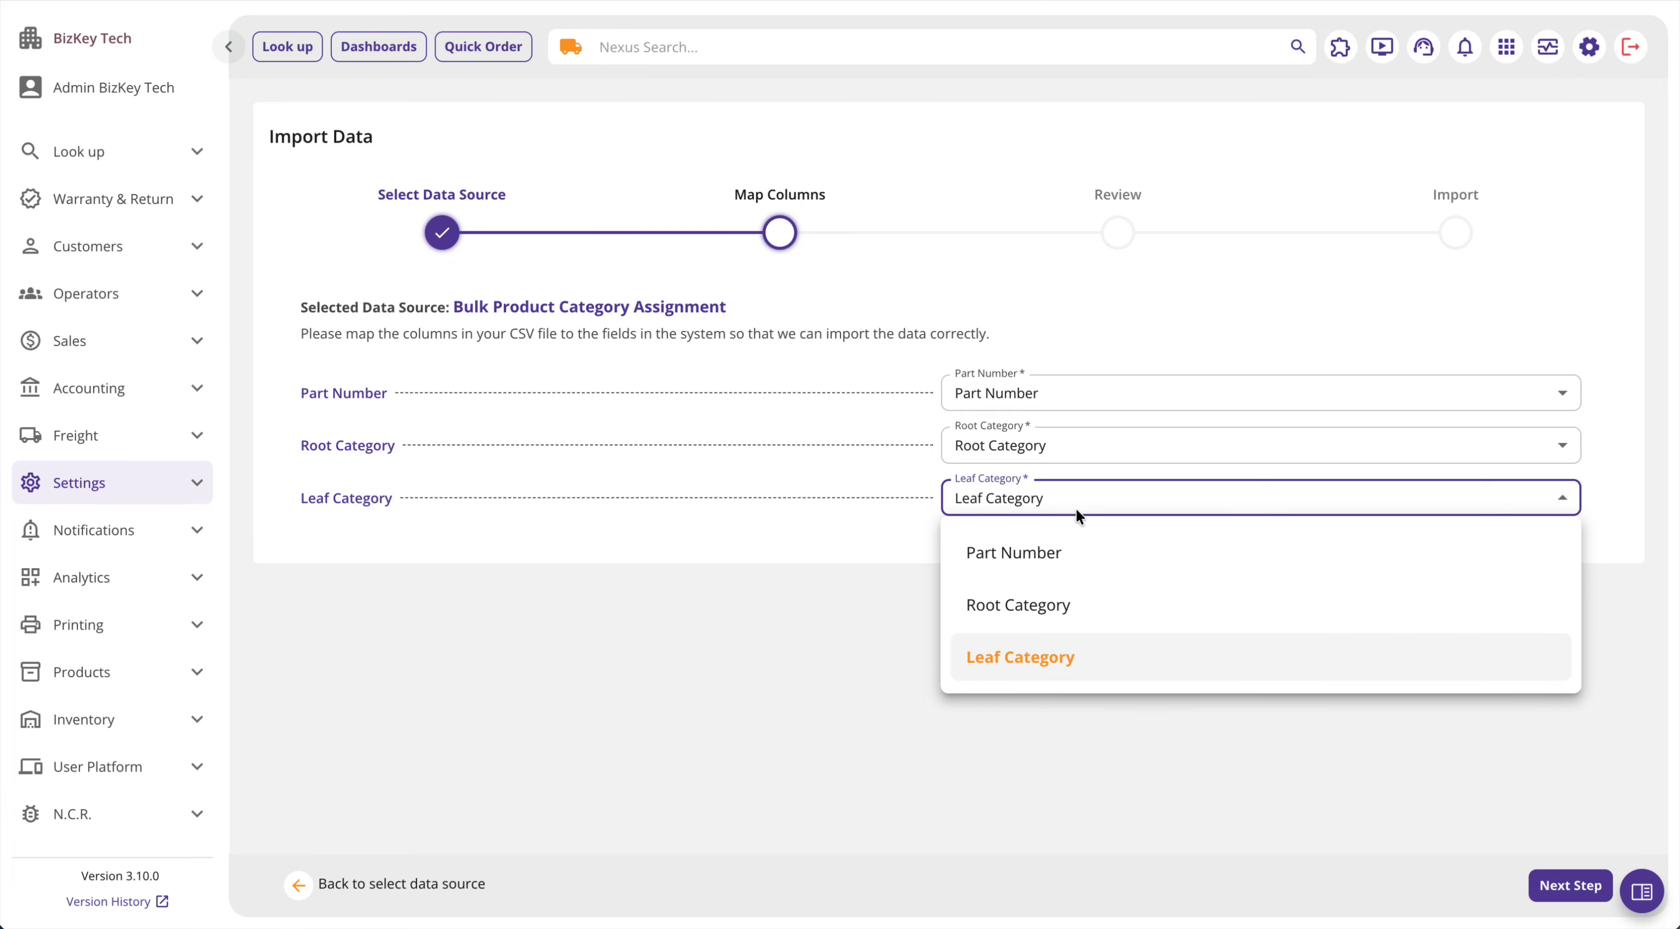
{"action": "left_click", "coordinate": [756, 623]}
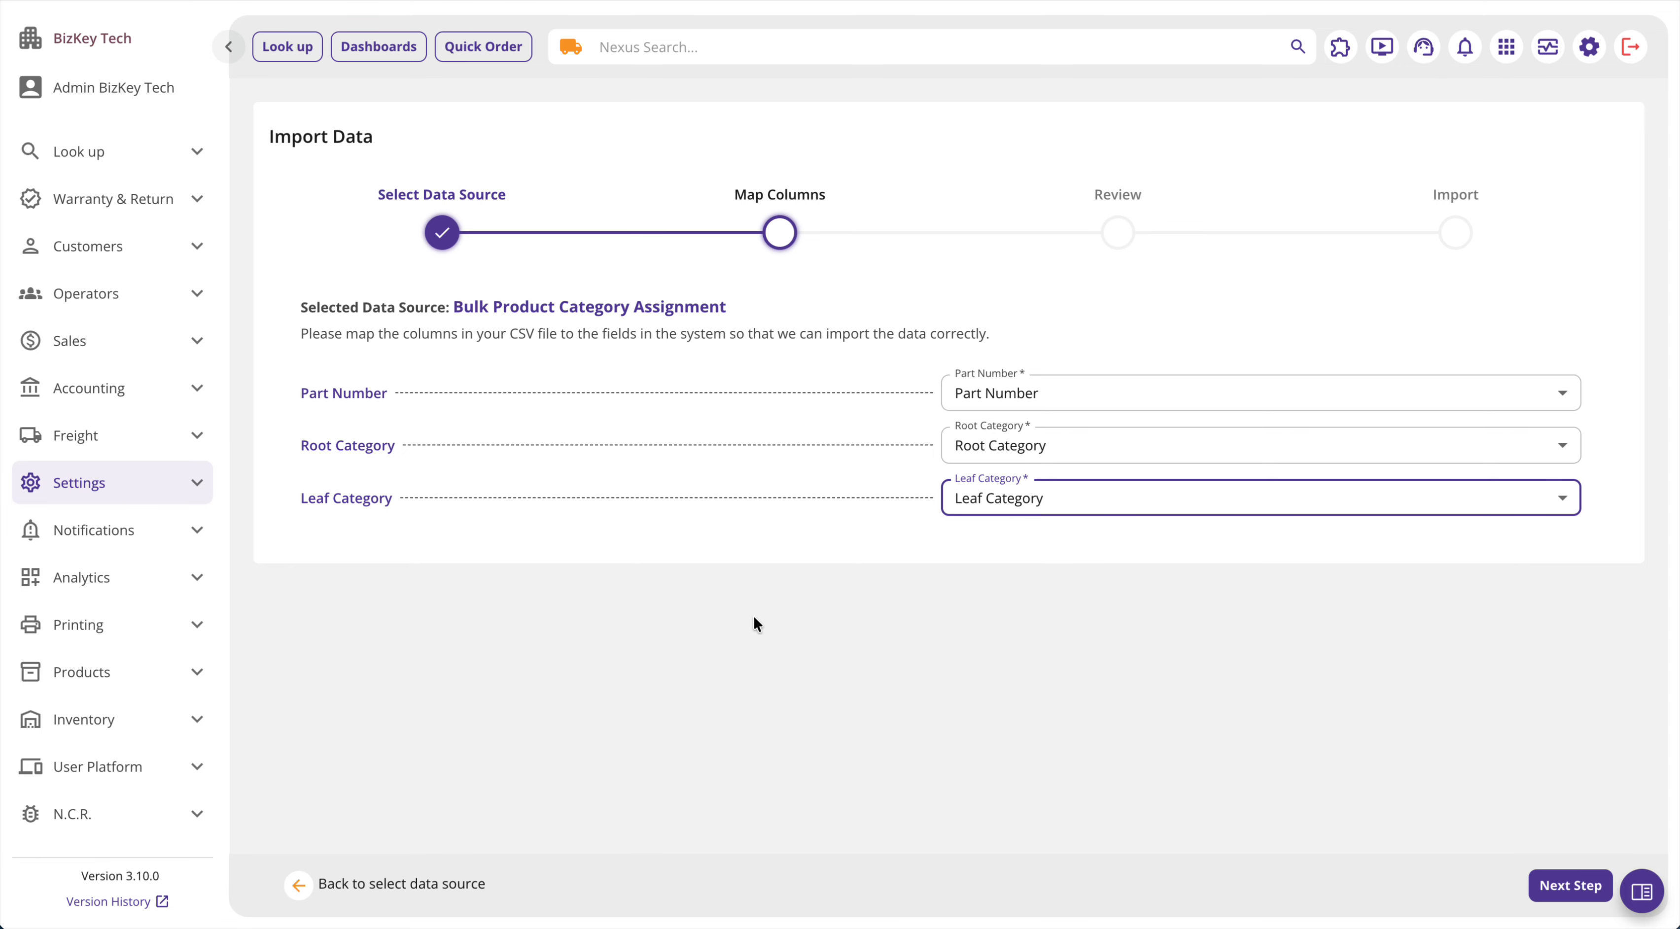
Try mapping the Leaf Category field to the Root Category column, and restore its mapping to the Leaf Category column.
{"action": "left_click", "coordinate": [1035, 505]}
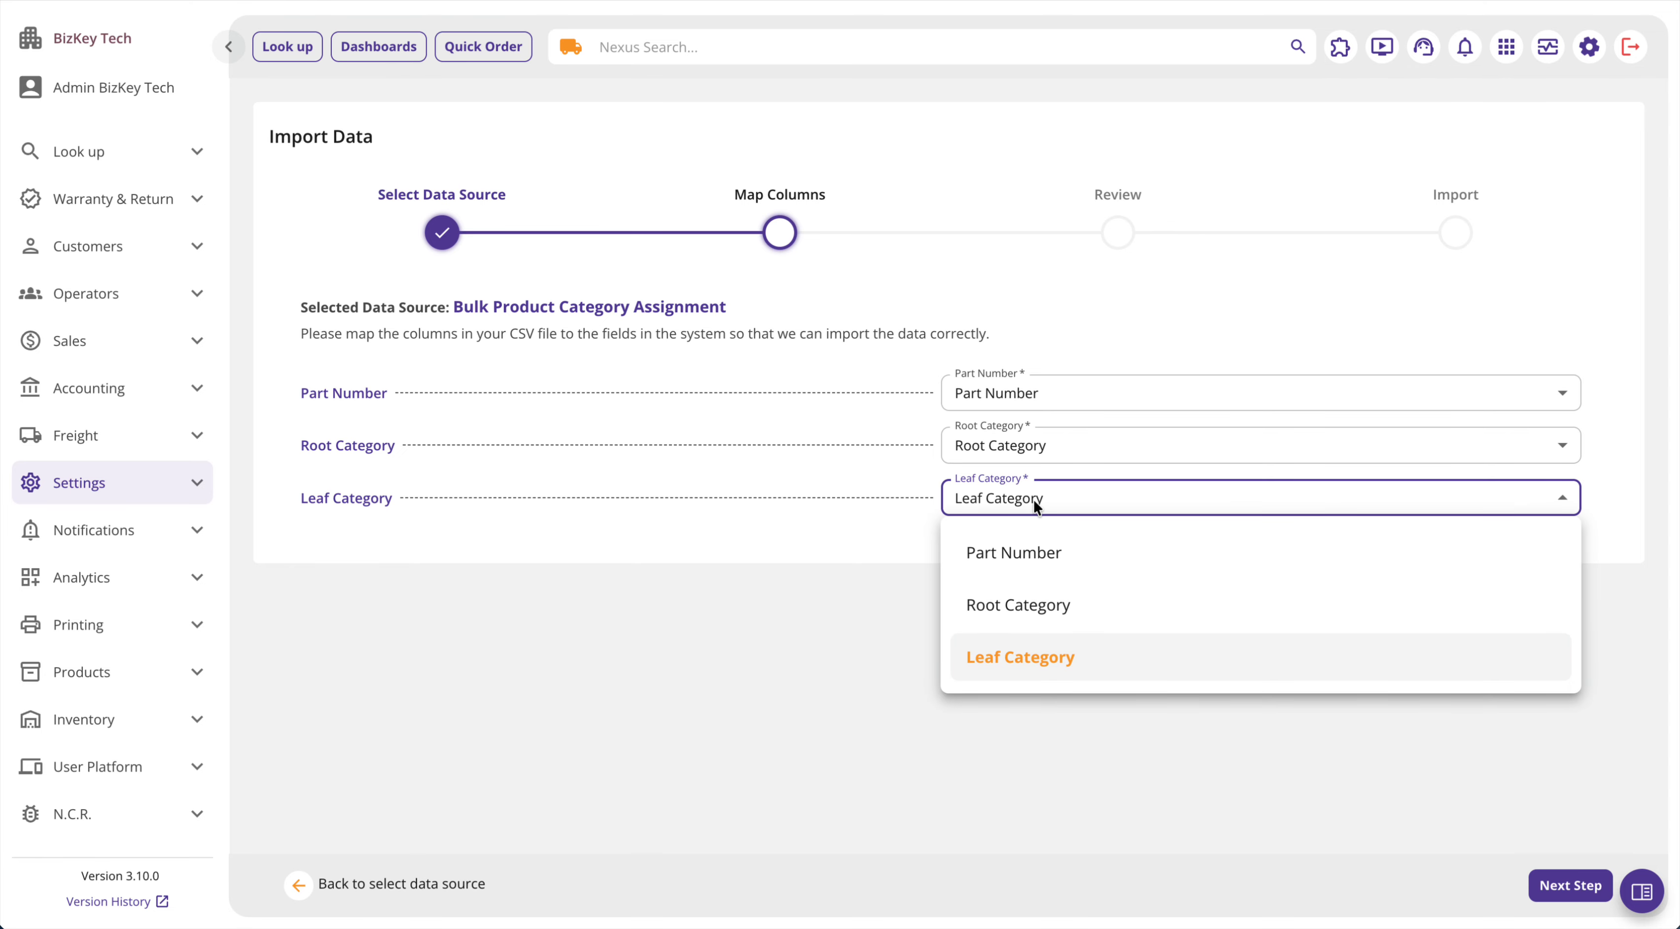
{"action": "left_click", "coordinate": [987, 603]}
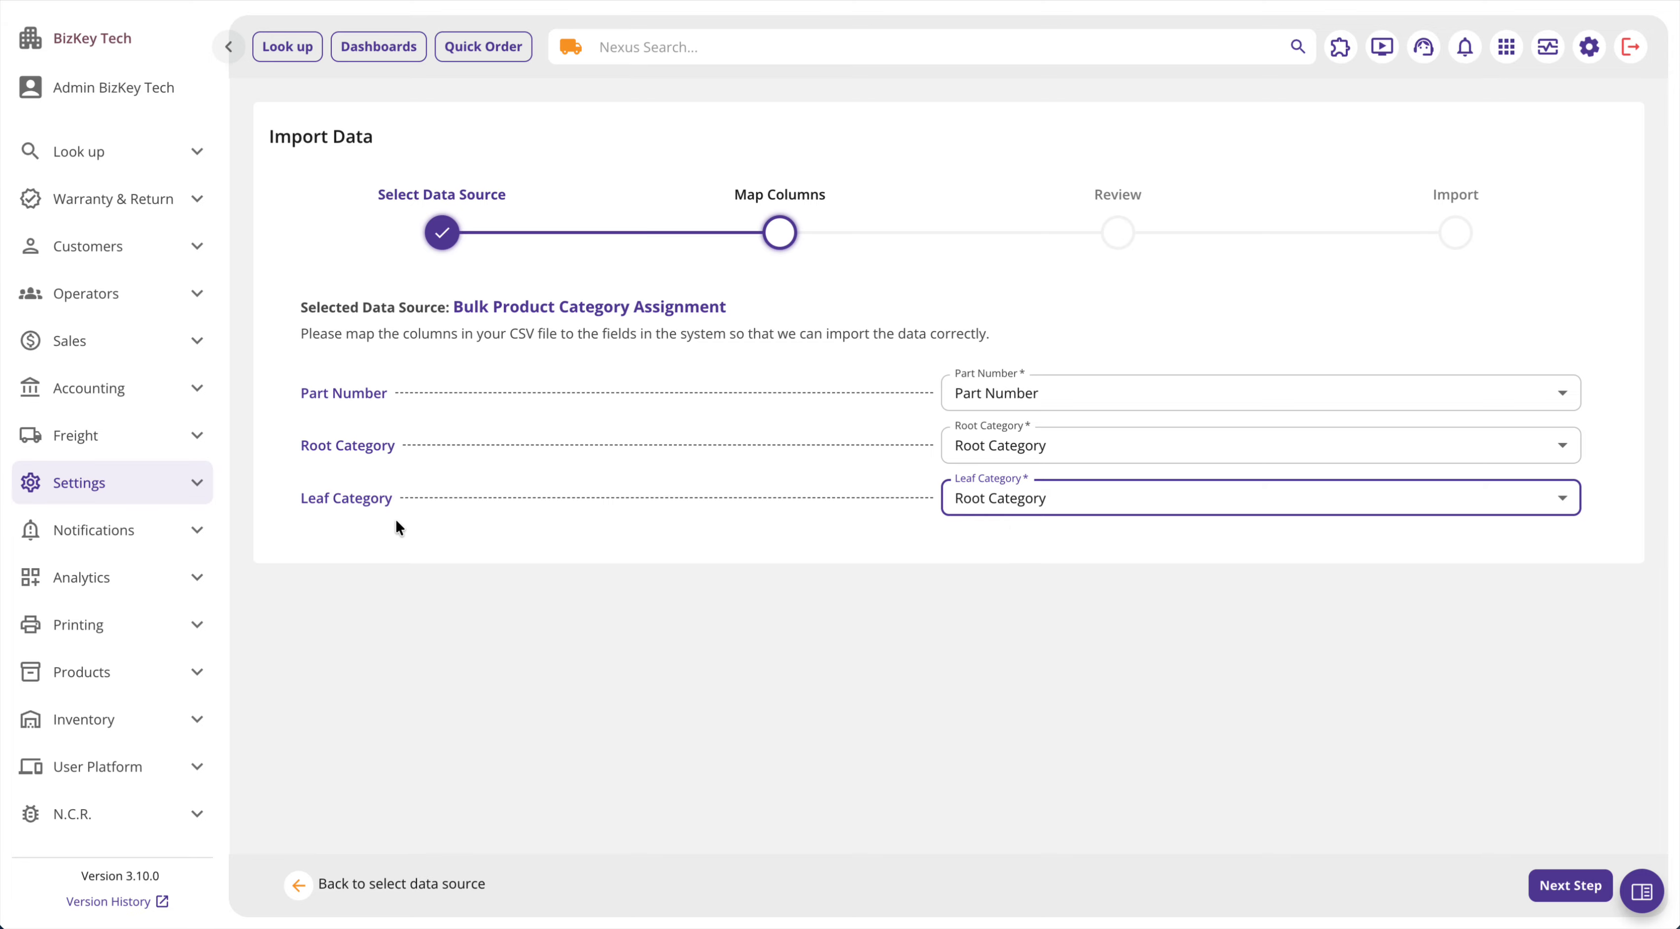
{"action": "left_click", "coordinate": [288, 503]}
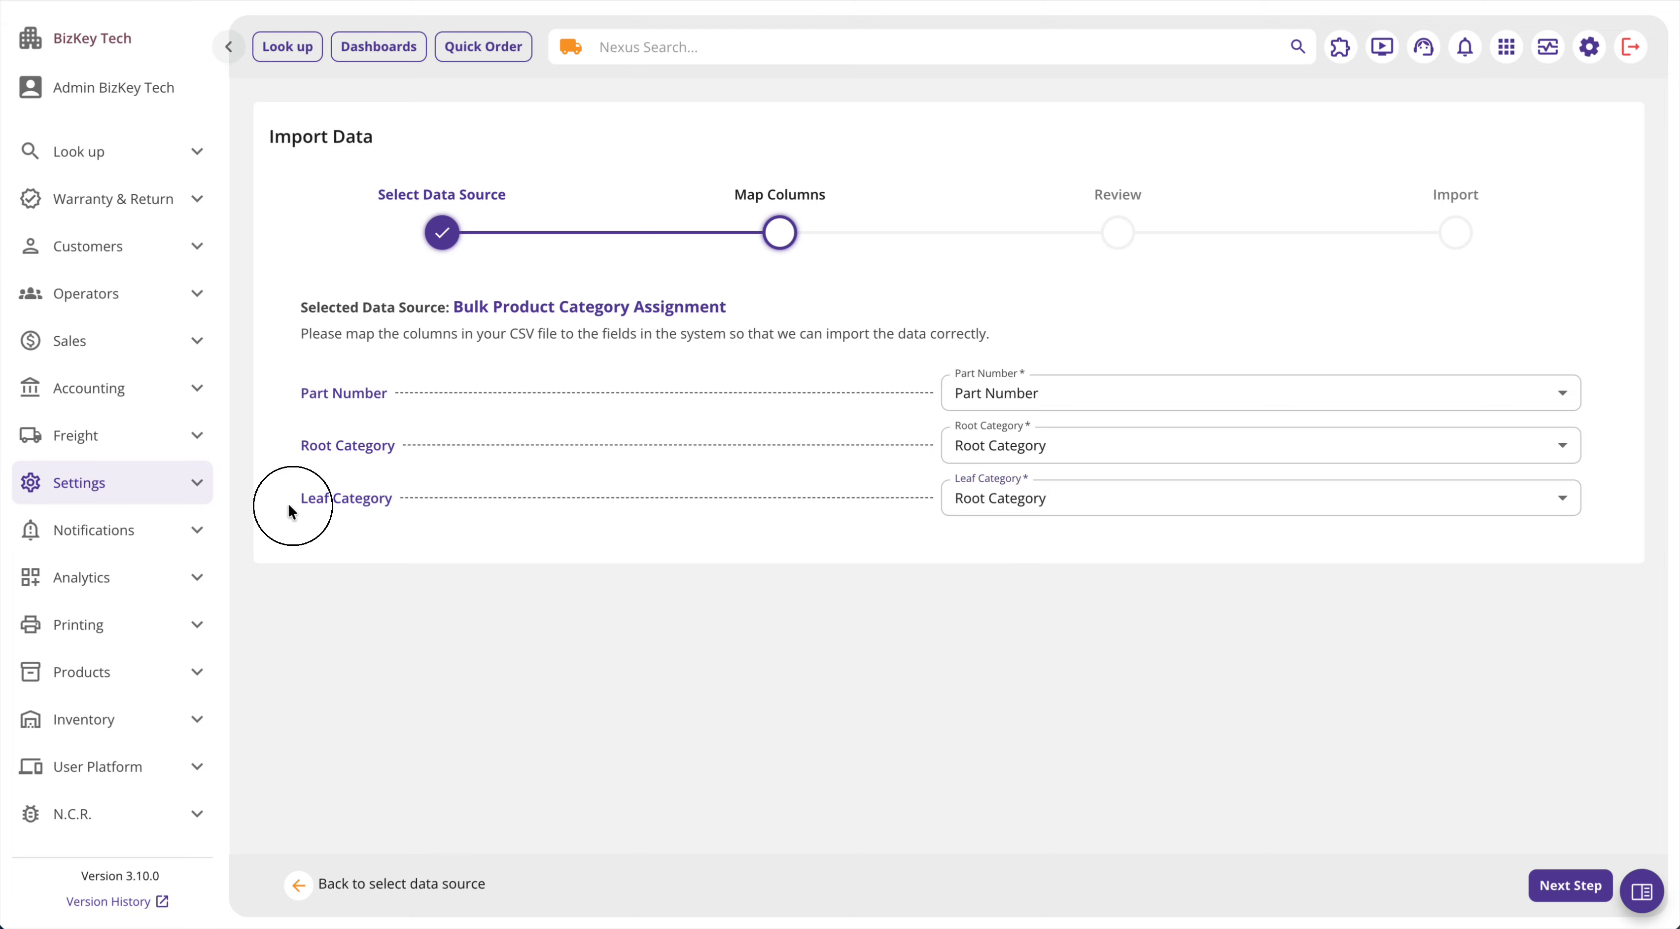
{"action": "left_click", "coordinate": [1146, 506]}
{"action": "left_click", "coordinate": [1011, 655]}
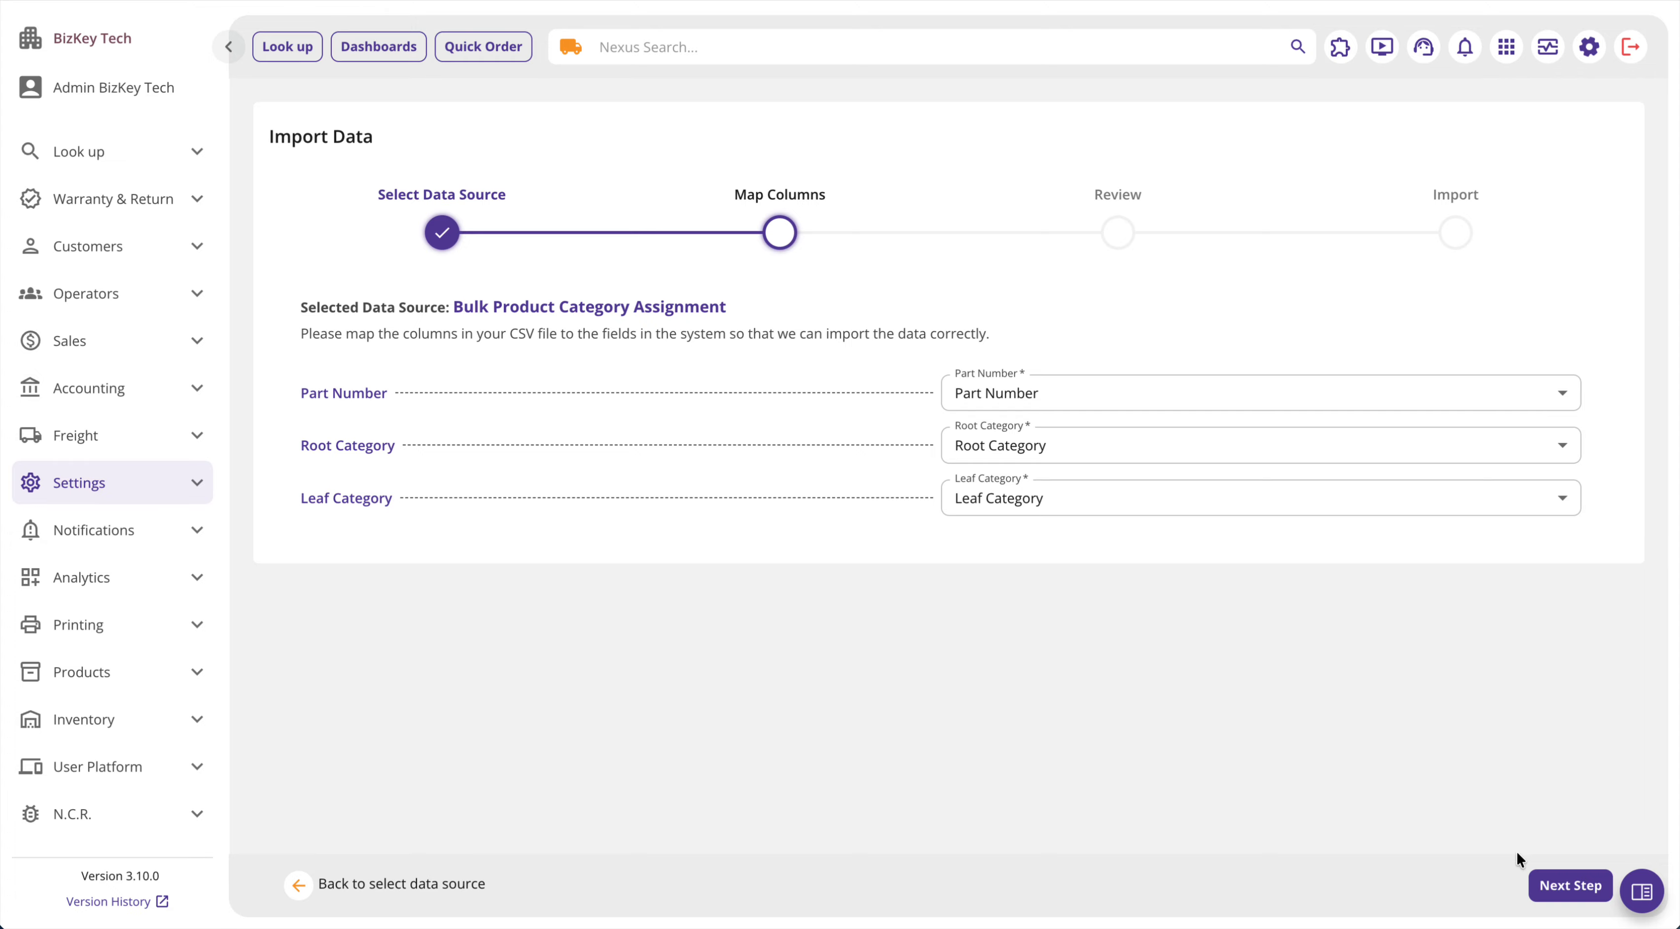
Accept the column mapping and check the data source in the import review.
{"action": "left_click", "coordinate": [1558, 887]}
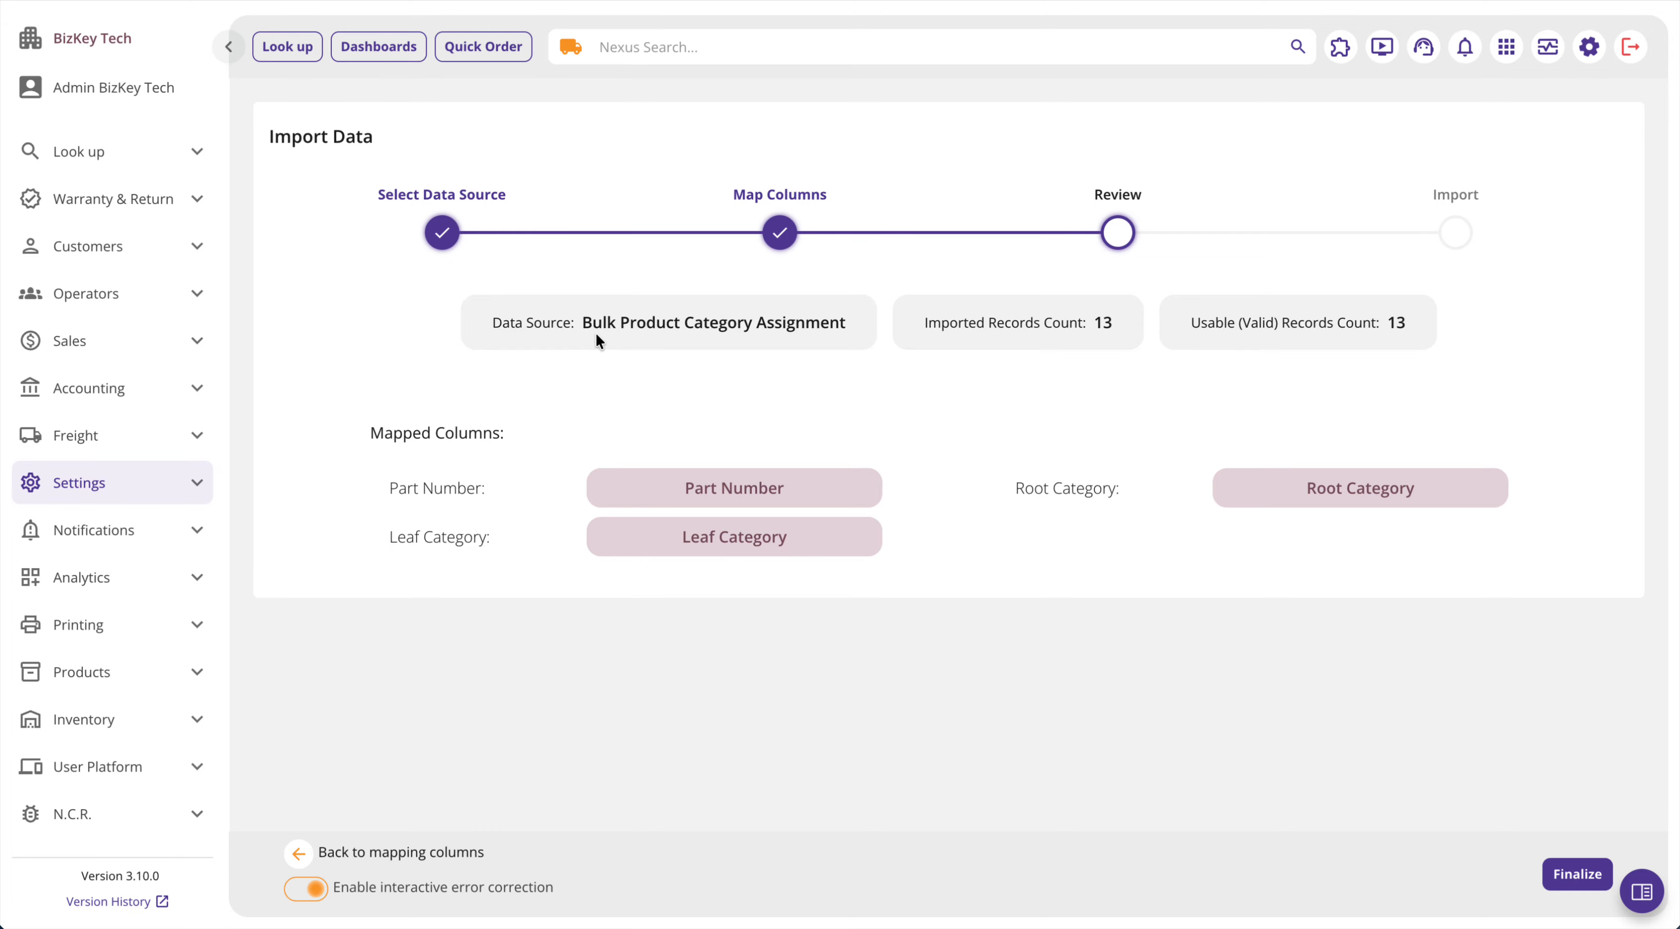
{"action": "left_click_drag", "start_coordinate": [596, 332], "coordinate": [861, 331]}
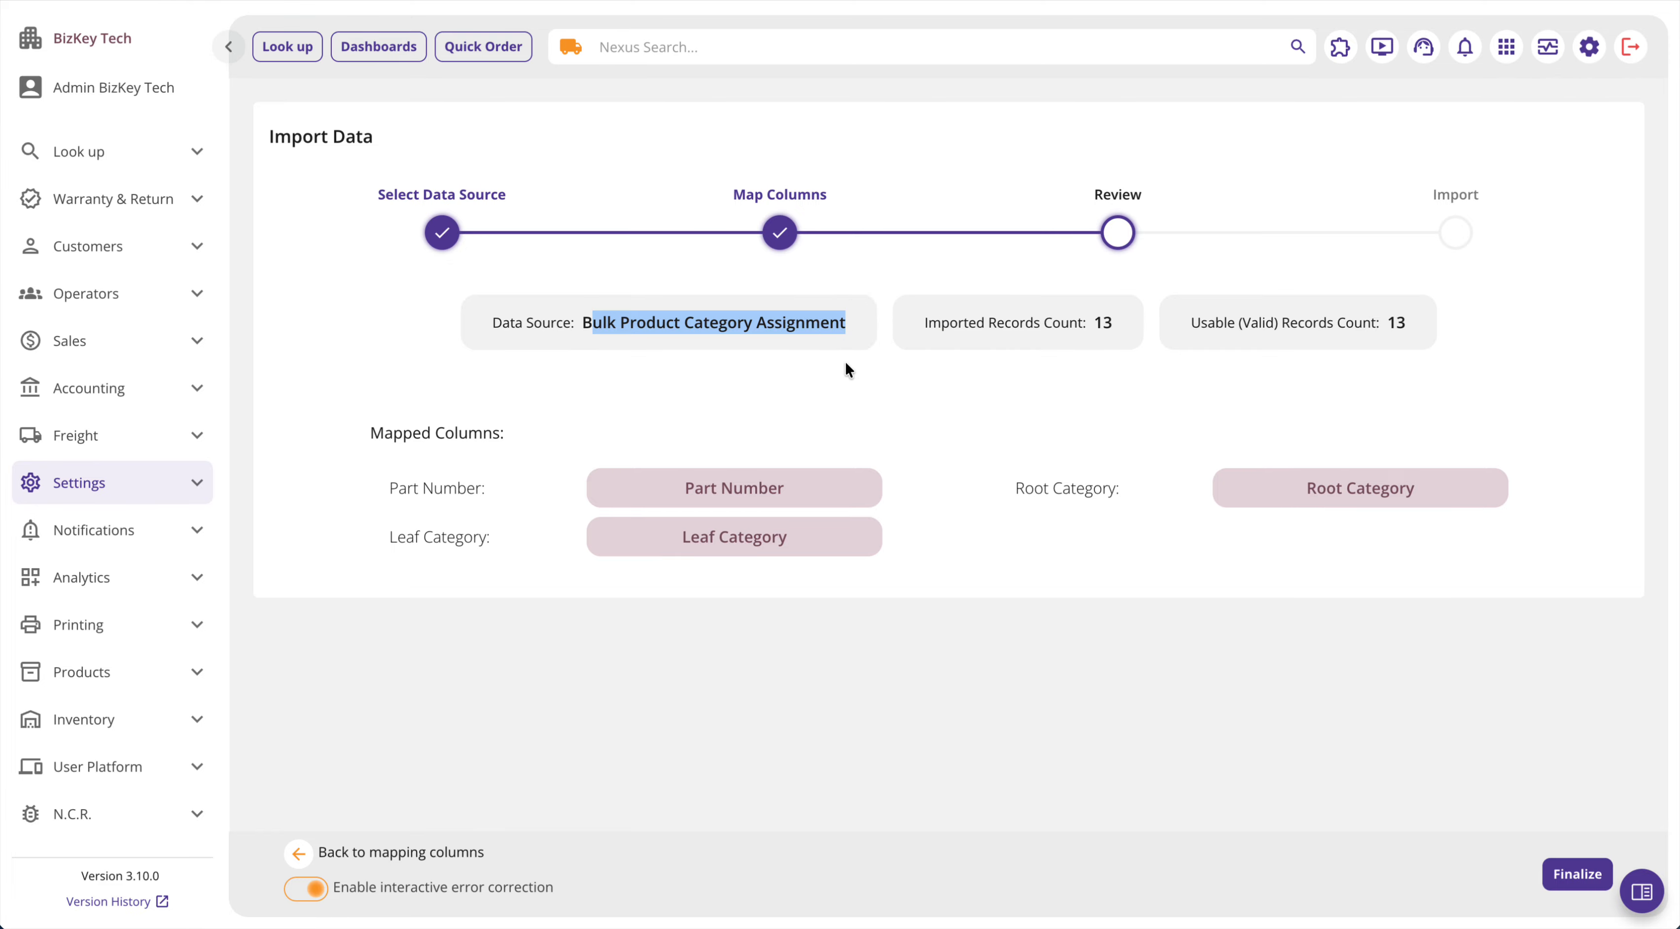
{"action": "left_click", "coordinate": [834, 375]}
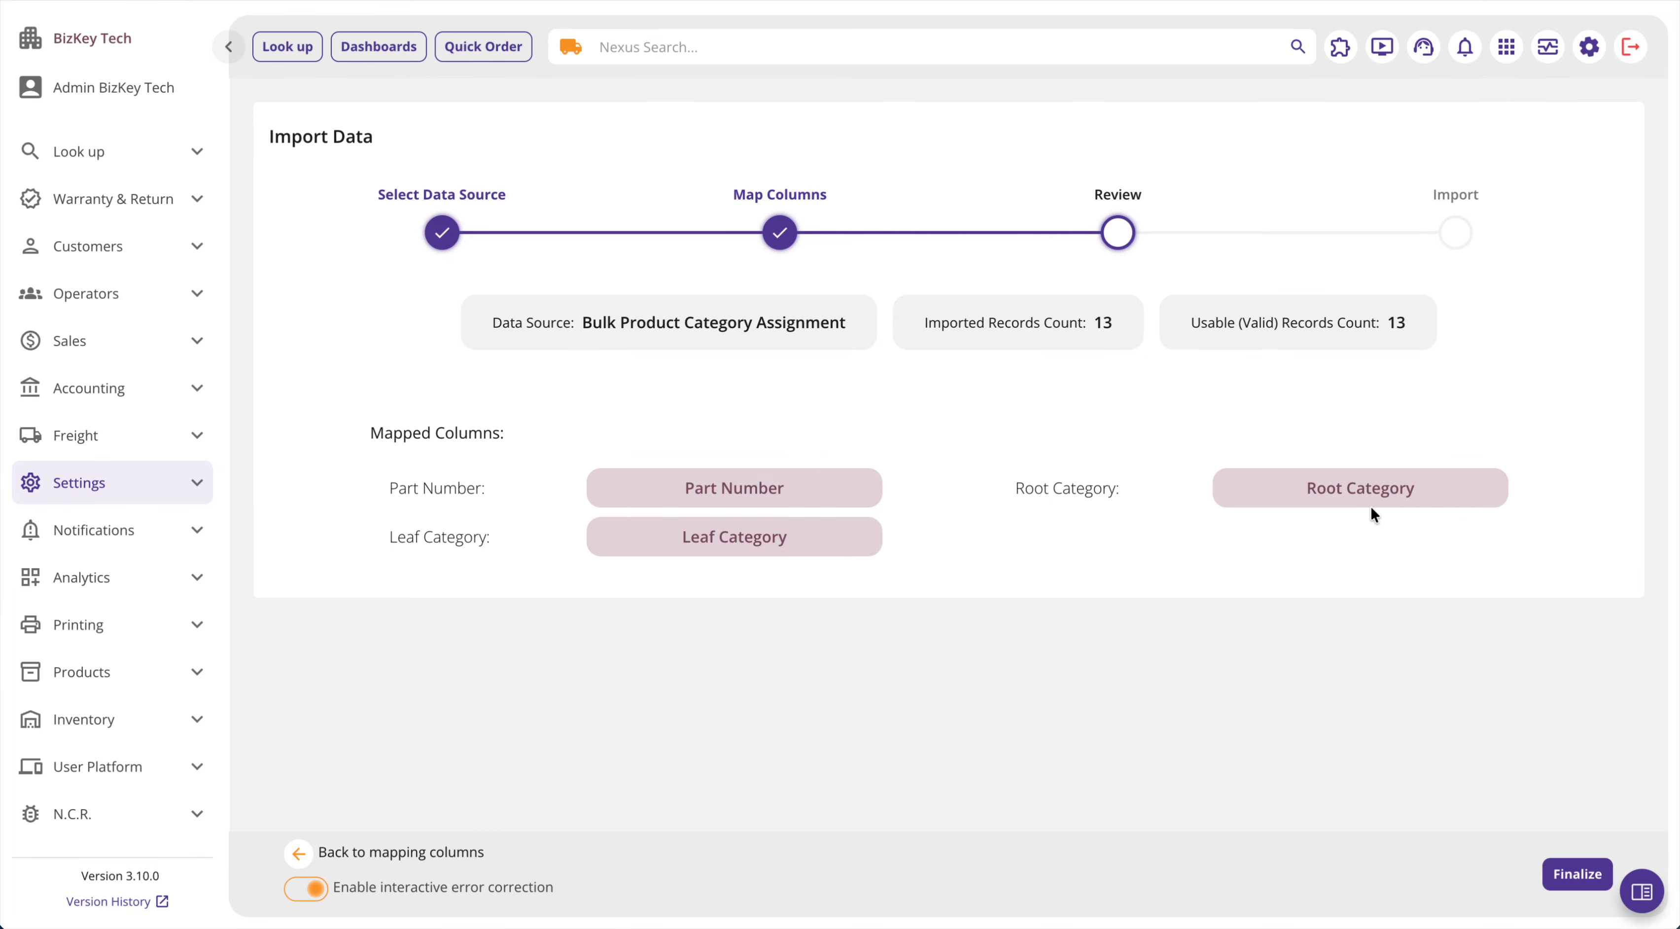
Finalize the reviewed import with interactive error correction enabled, and pause it while it is running.
{"action": "left_click", "coordinate": [1577, 874]}
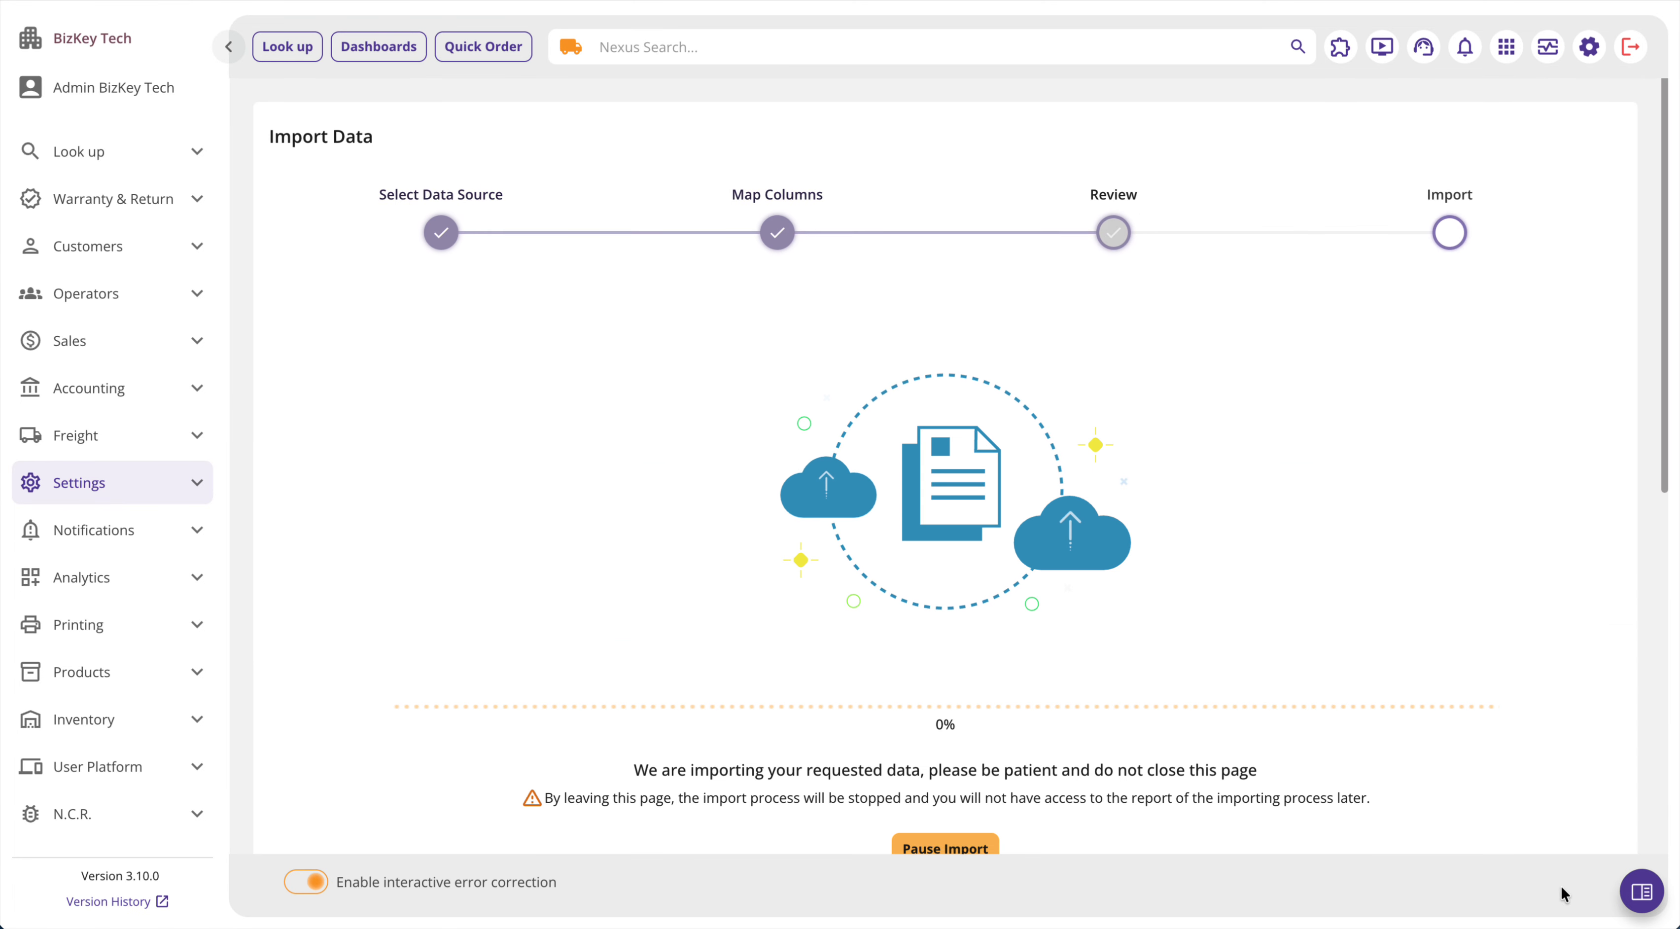
{"action": "scroll", "coordinate": [957, 652], "scroll_direction": "down", "scroll_amount": 1}
{"action": "left_click", "coordinate": [928, 794]}
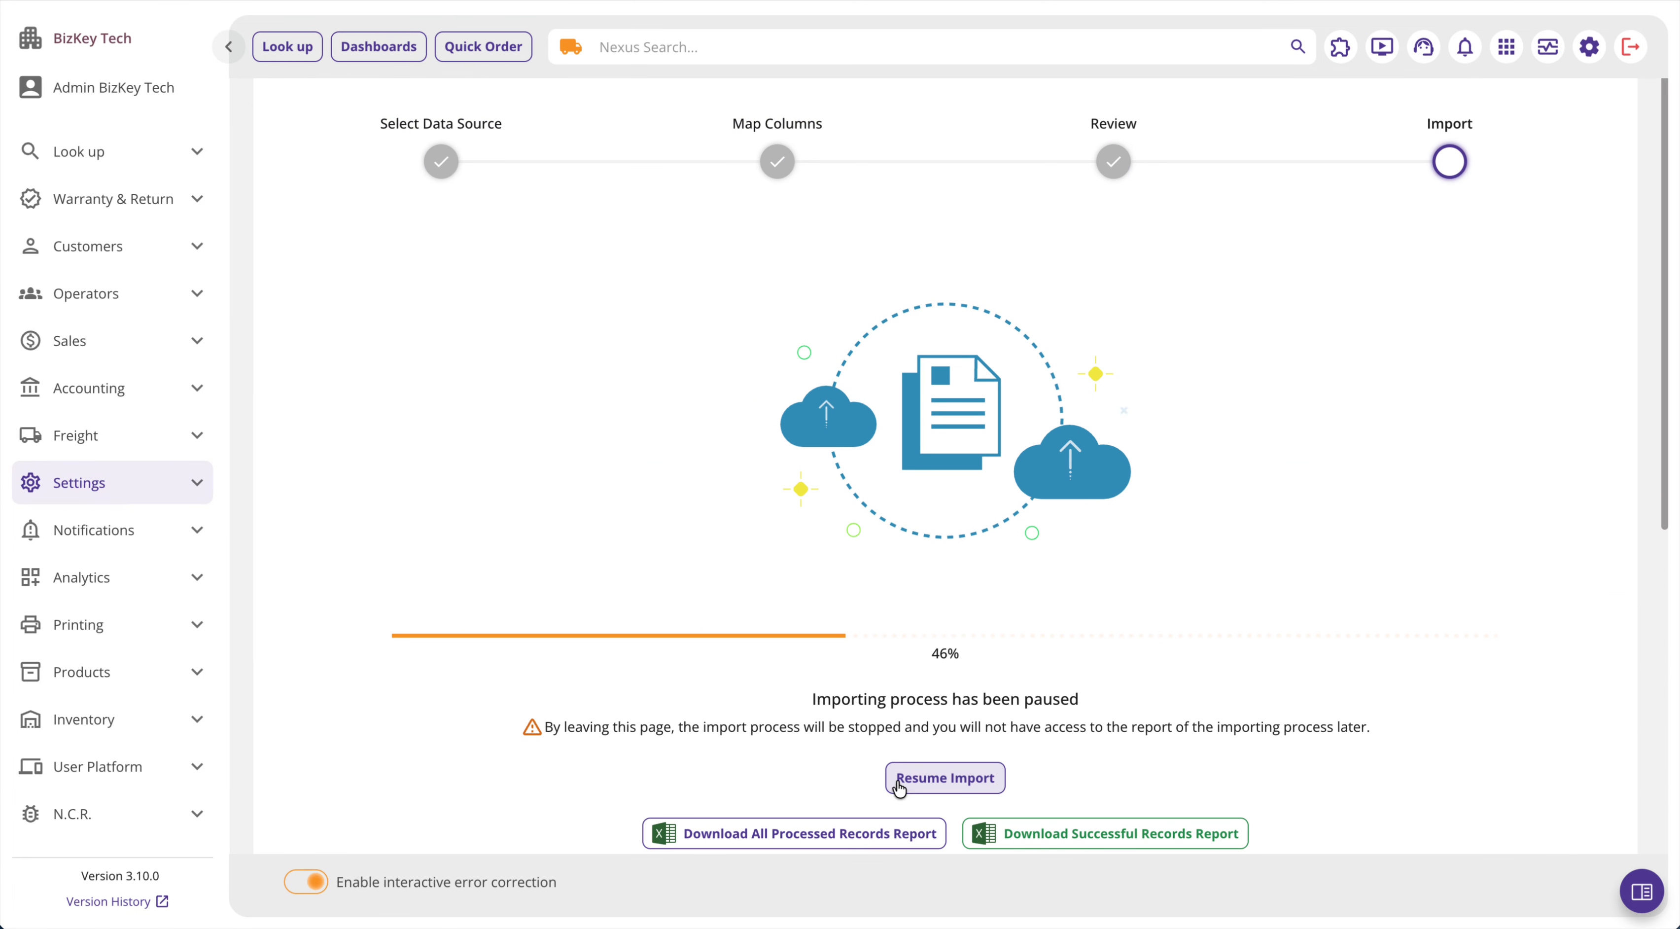
Examine the paused import's progress, report download options and the status table of processed records.
{"action": "scroll", "coordinate": [1037, 776], "scroll_direction": "down", "scroll_amount": 1}
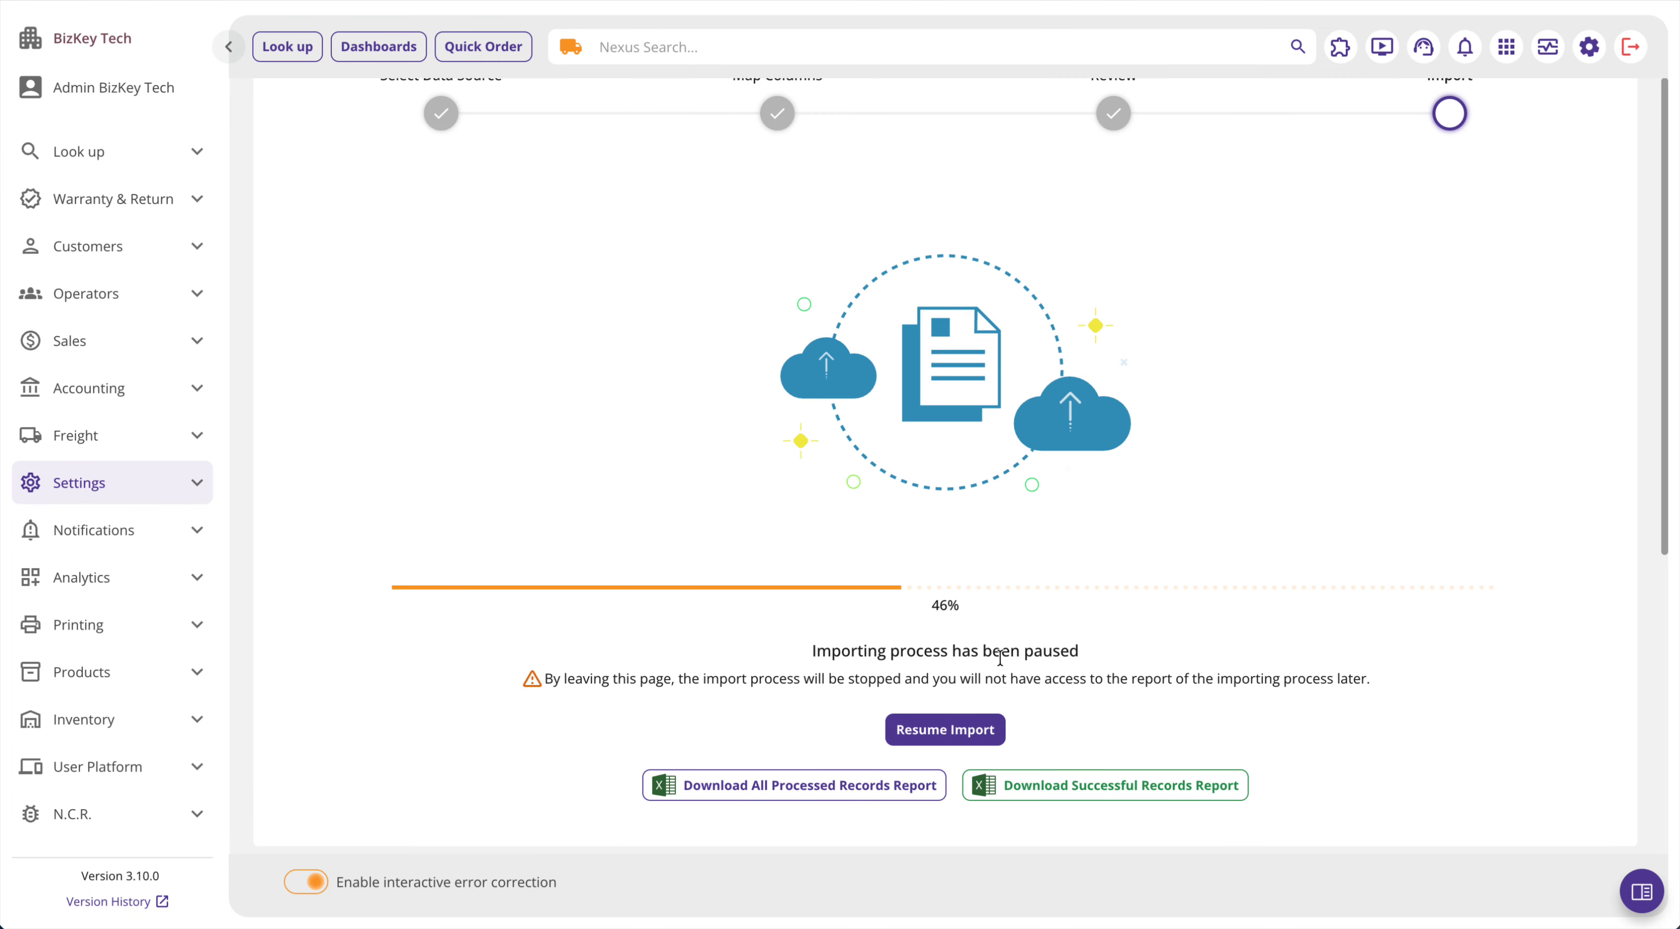
{"action": "scroll", "coordinate": [978, 685], "scroll_direction": "down", "scroll_amount": 2}
{"action": "double_click", "coordinate": [981, 516]}
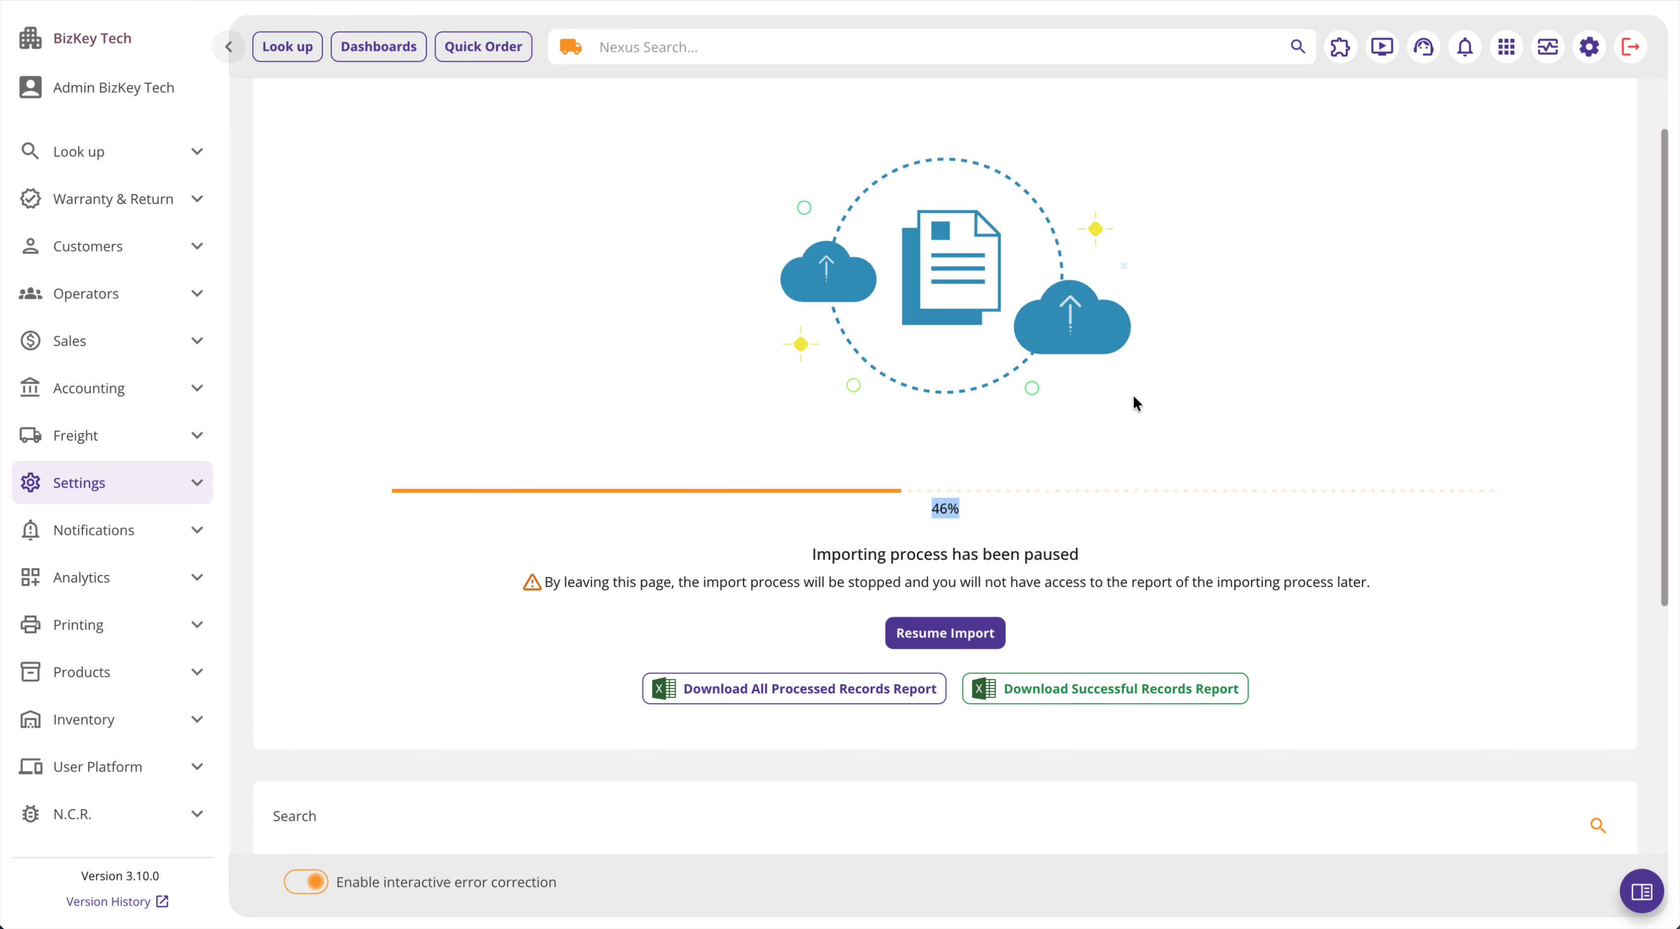
{"action": "left_click", "coordinate": [1088, 519]}
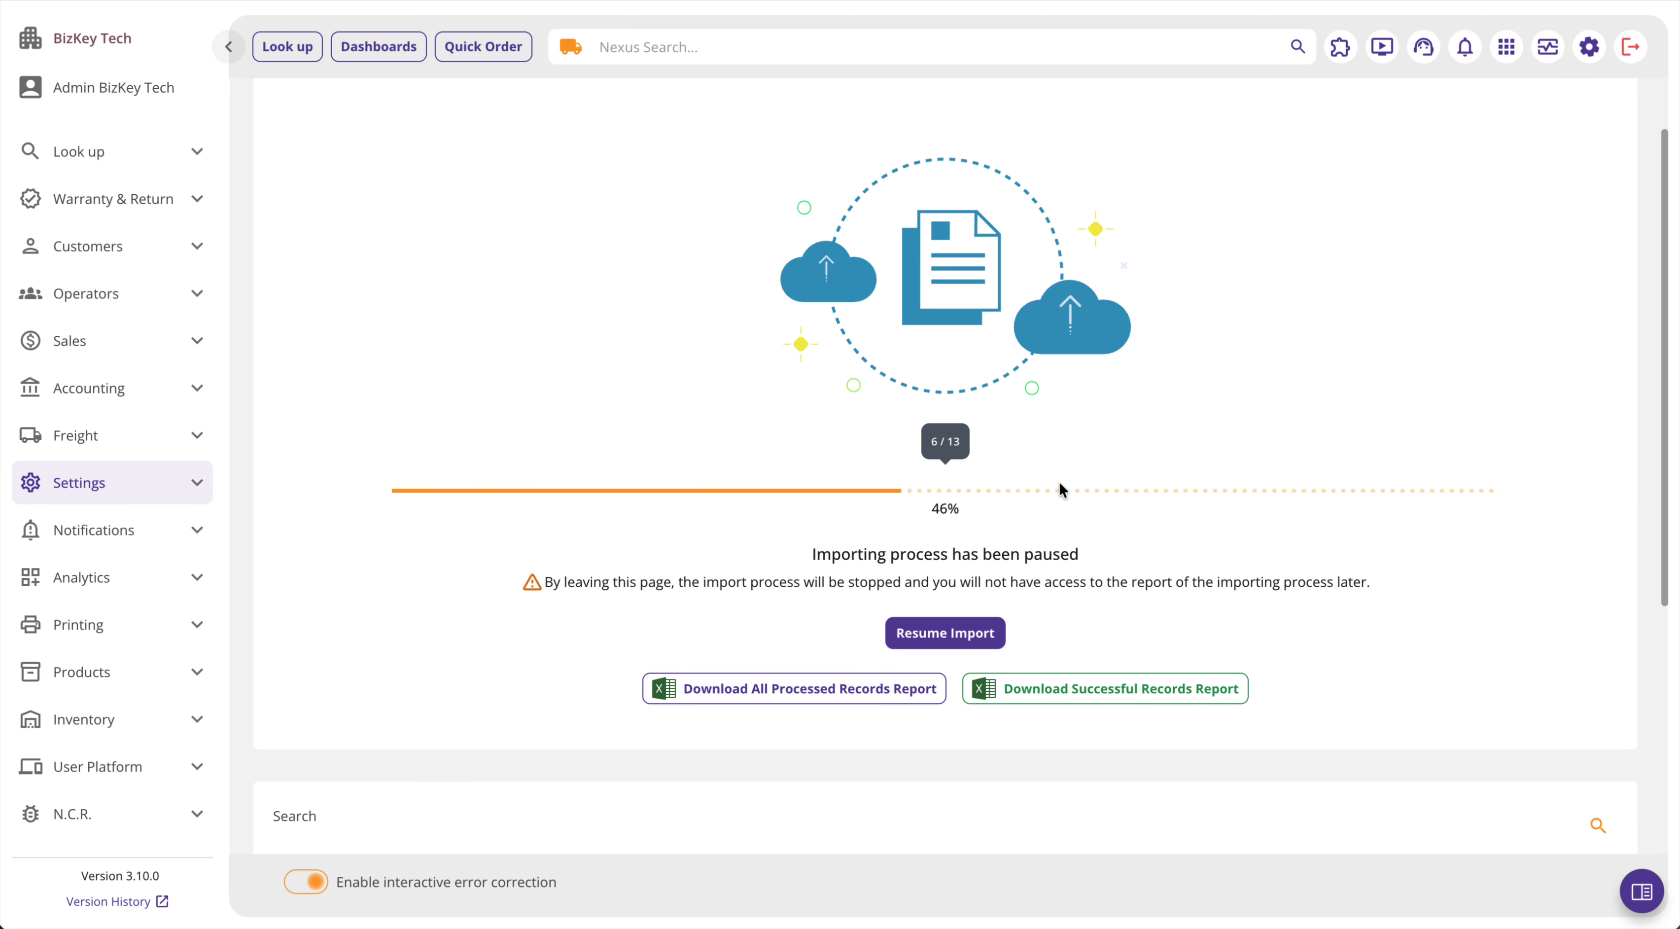
{"action": "scroll", "coordinate": [1095, 547], "scroll_direction": "down", "scroll_amount": 1}
{"action": "scroll", "coordinate": [1096, 546], "scroll_direction": "down", "scroll_amount": 6}
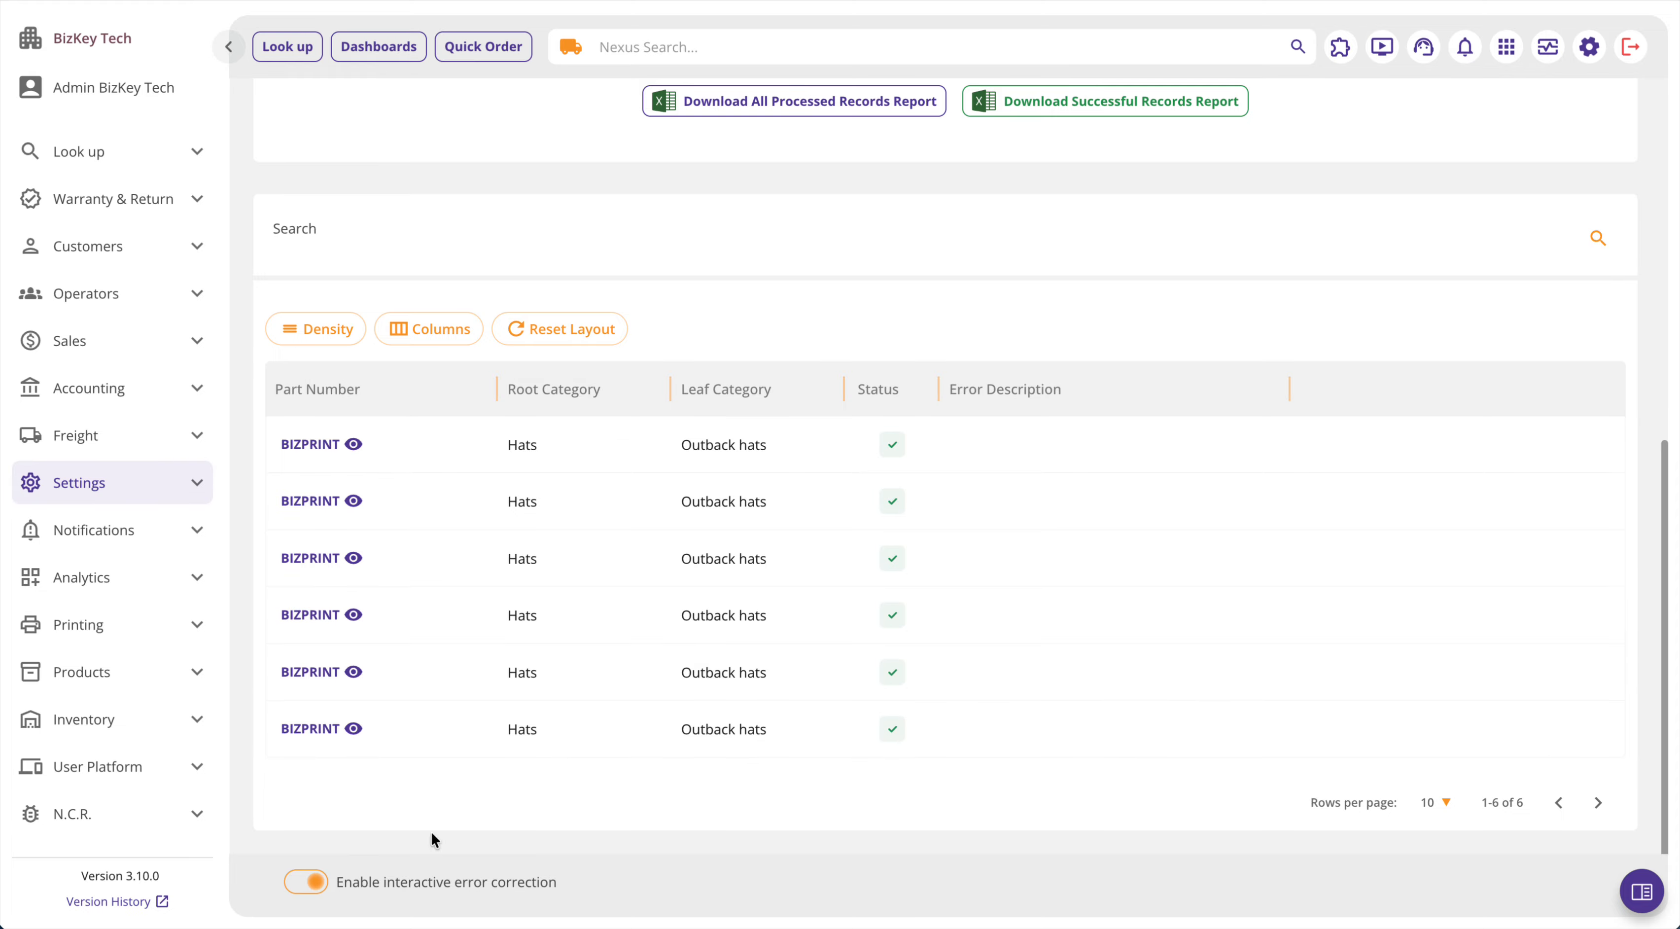
{"action": "scroll", "coordinate": [759, 513], "scroll_direction": "up", "scroll_amount": 10}
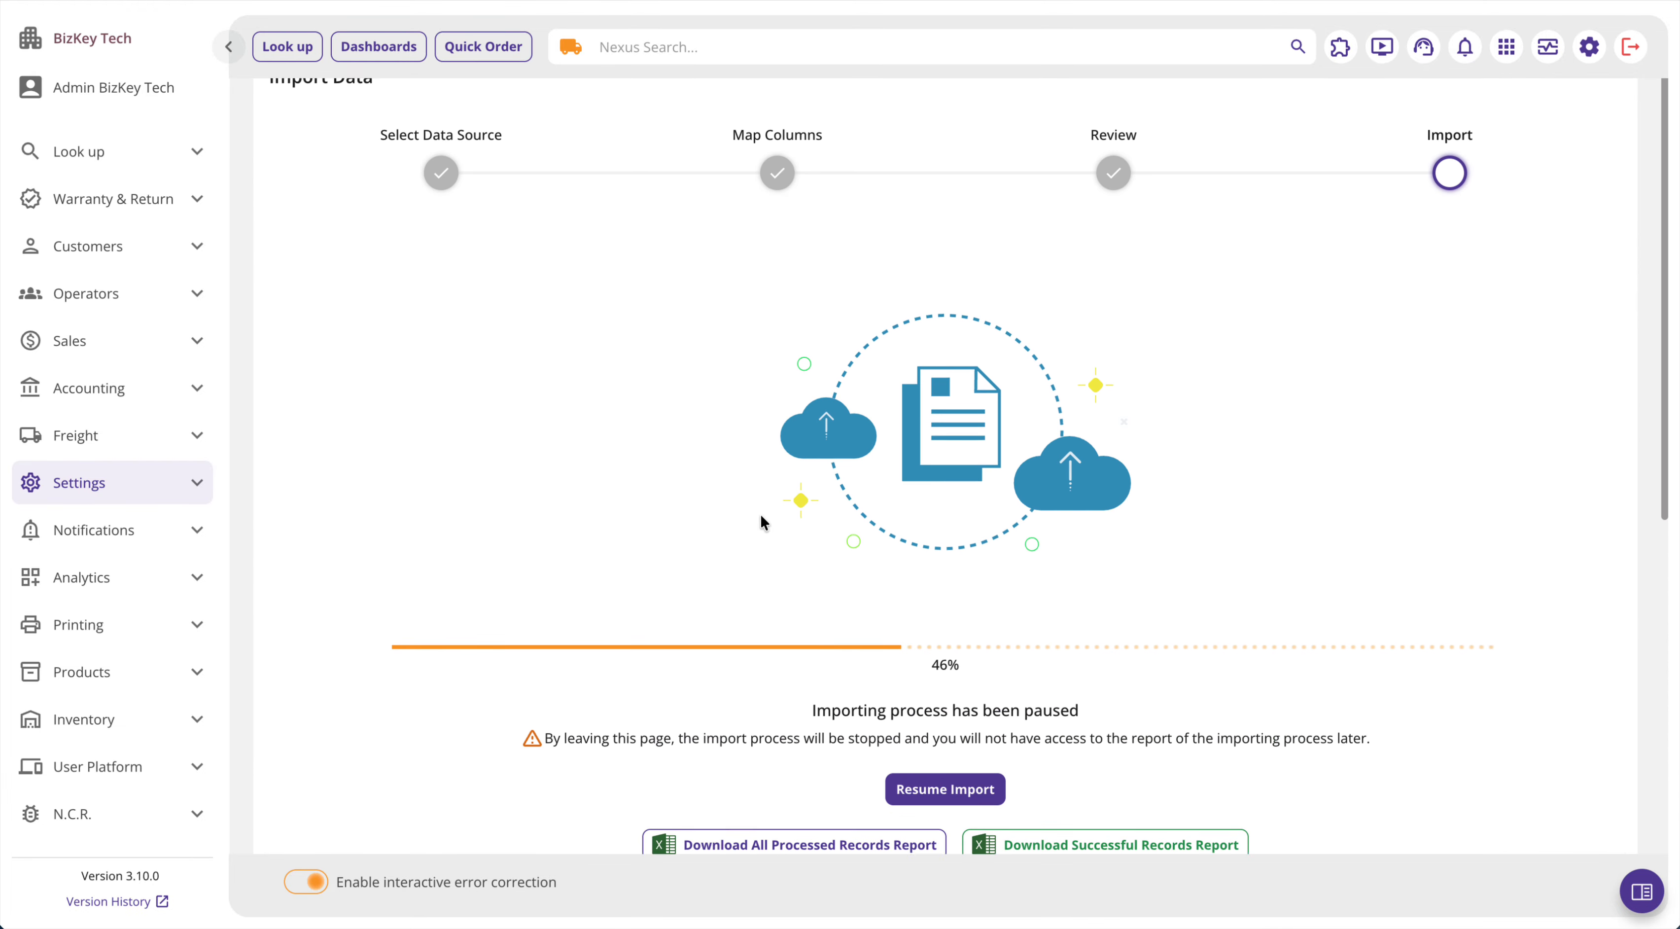
{"action": "scroll", "coordinate": [442, 667], "scroll_direction": "down", "scroll_amount": 7}
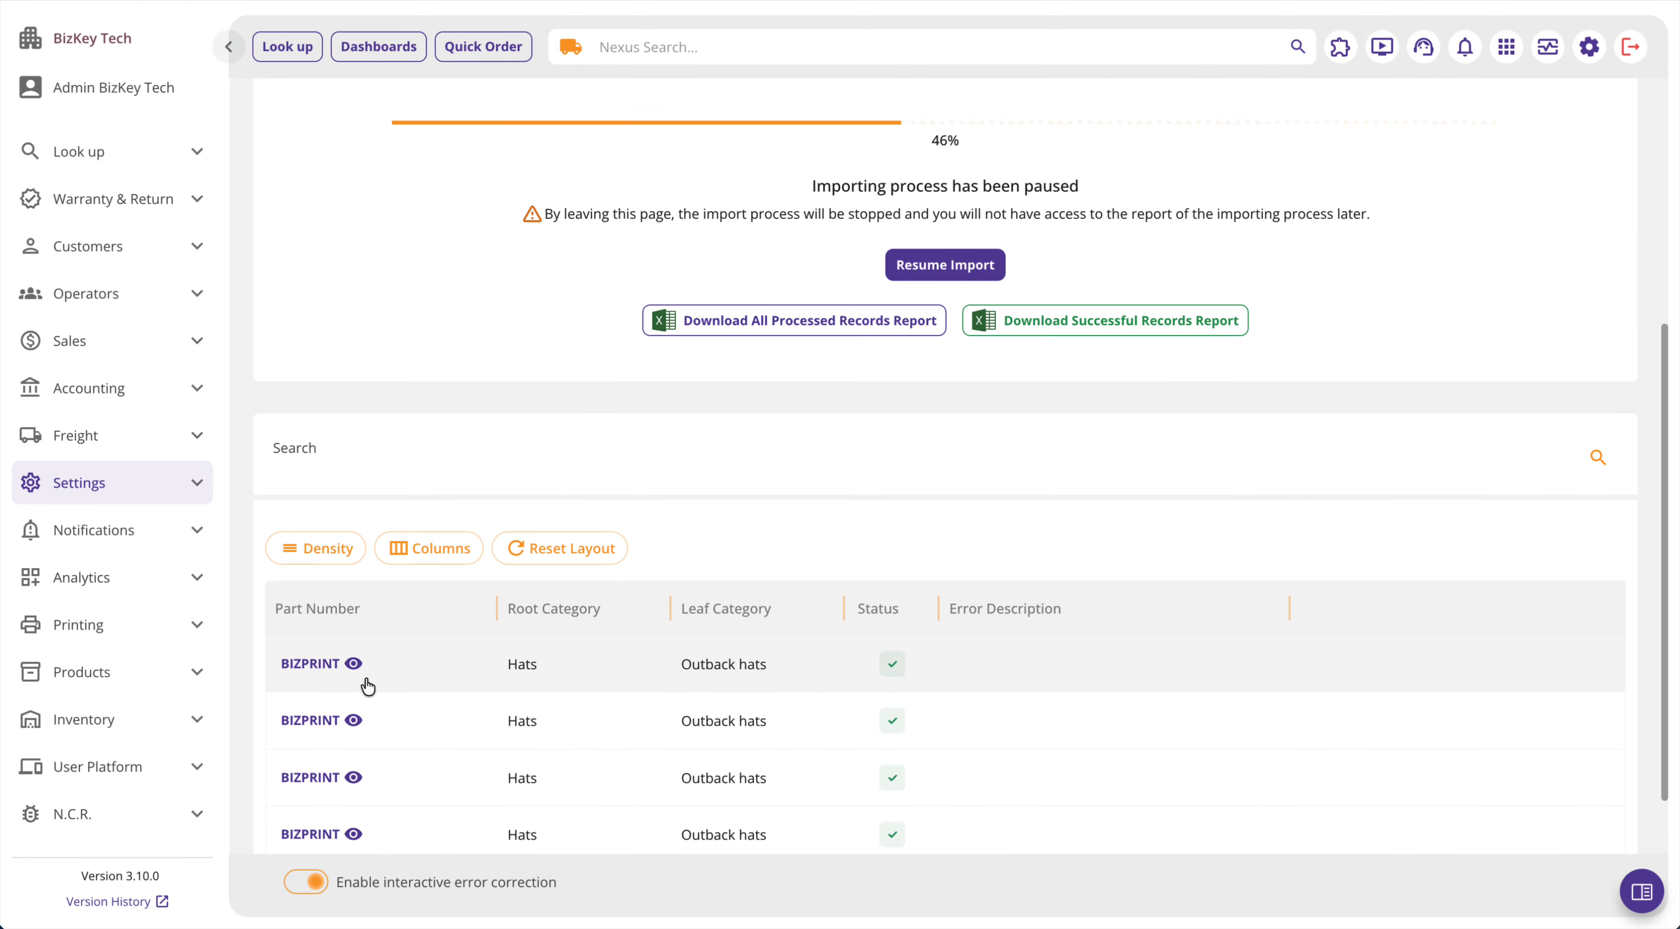
{"action": "scroll", "coordinate": [820, 704], "scroll_direction": "up", "scroll_amount": 8}
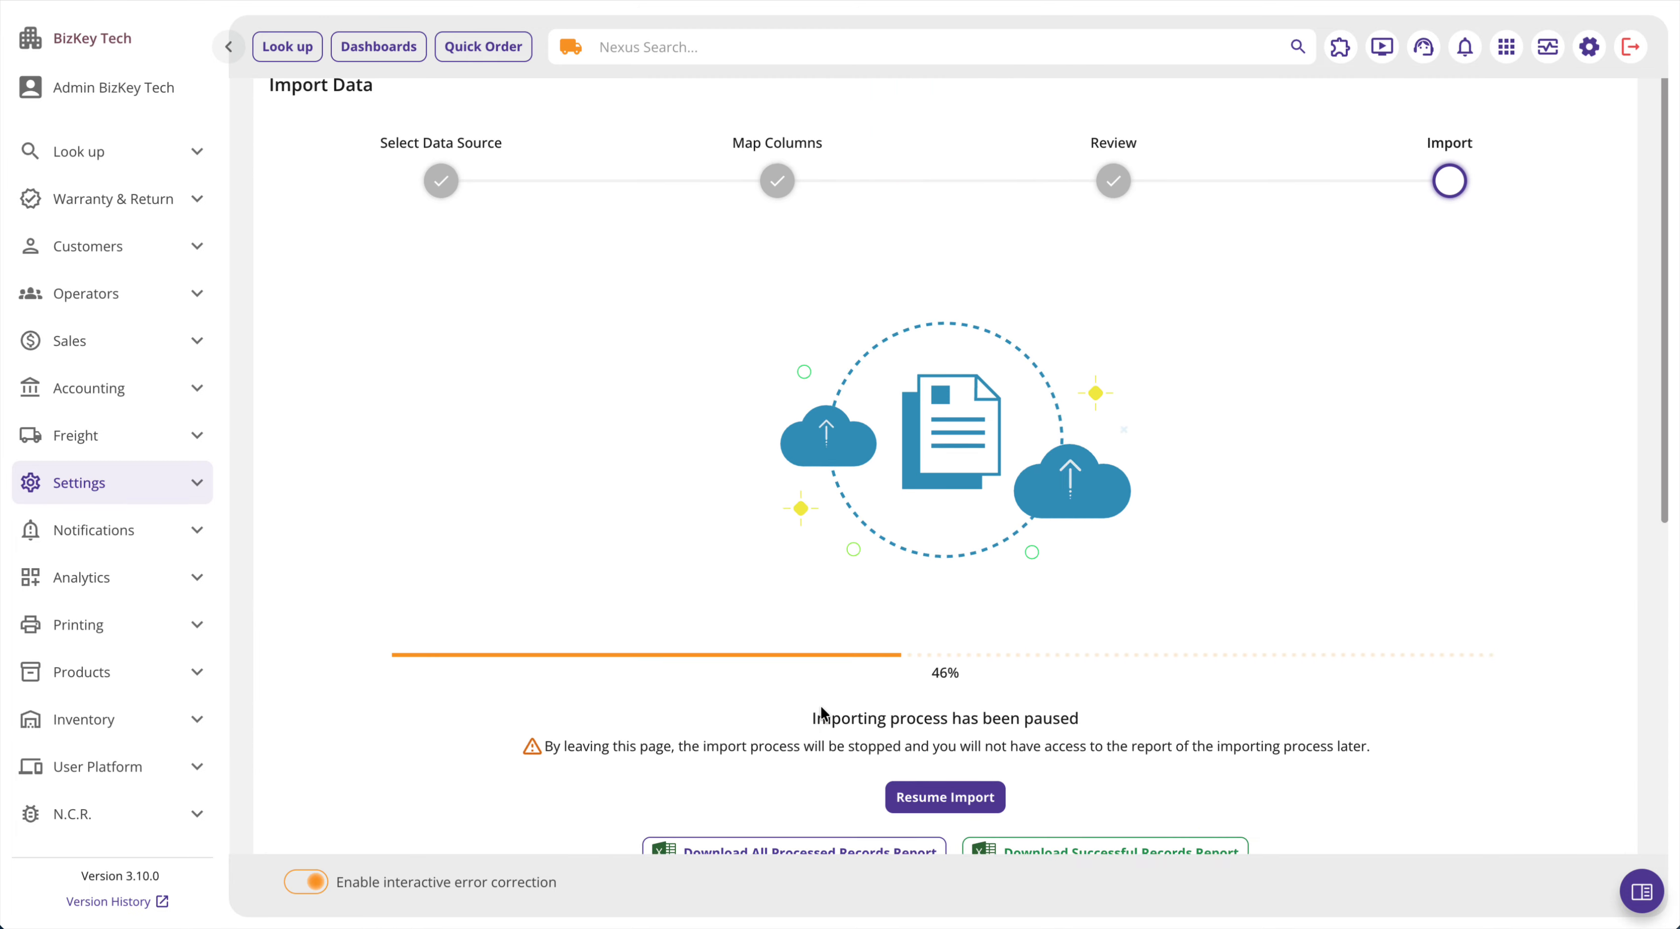
{"action": "scroll", "coordinate": [866, 694], "scroll_direction": "down", "scroll_amount": 3}
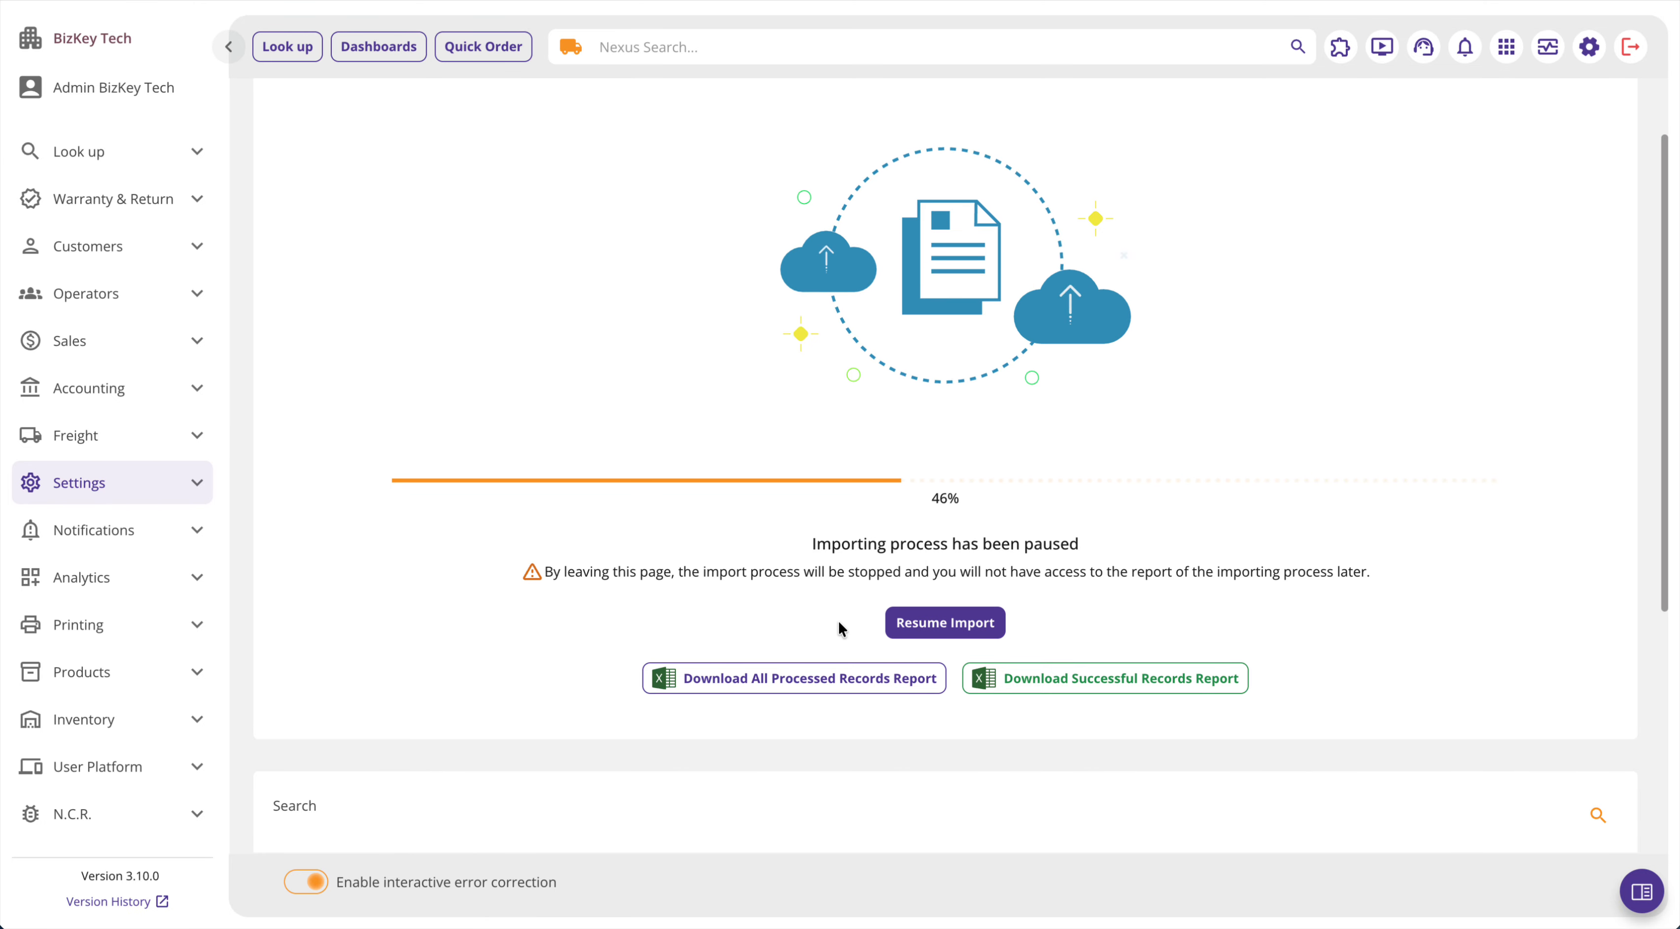
Resume the paused category assignment import.
{"action": "left_click", "coordinate": [909, 623]}
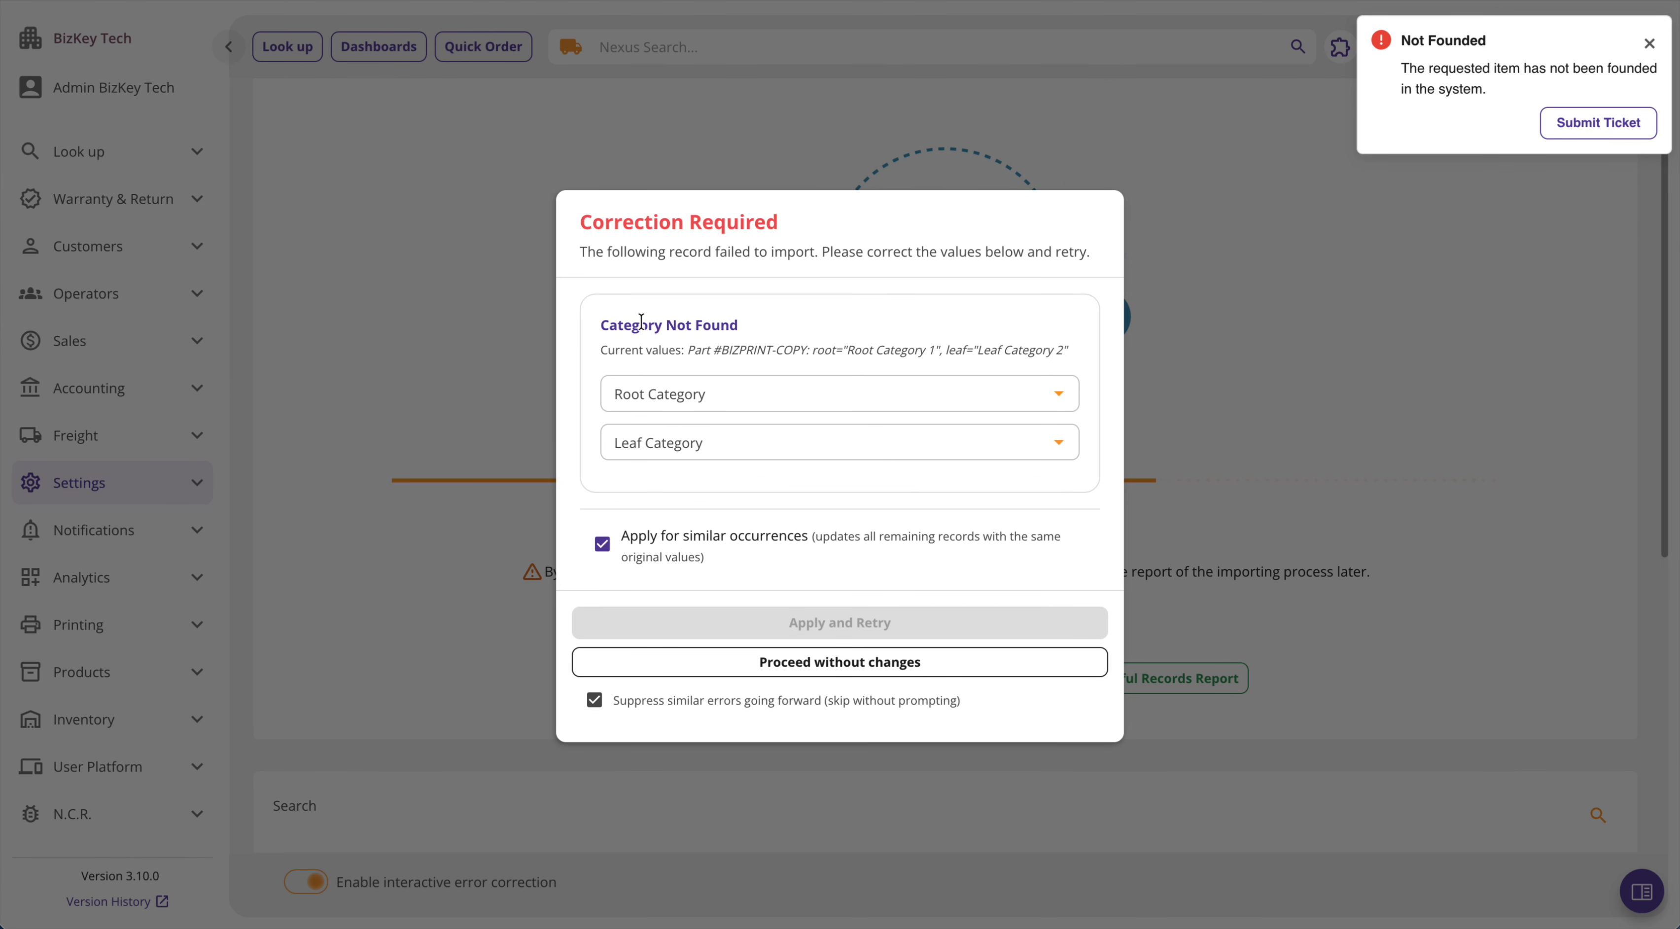
Dismiss the not-found notification and correct the failed record's categories to root Hats and leaf Outback hats.
{"action": "left_click_drag", "start_coordinate": [723, 350], "coordinate": [1064, 349]}
{"action": "left_click", "coordinate": [1063, 349]}
{"action": "left_click", "coordinate": [1649, 42]}
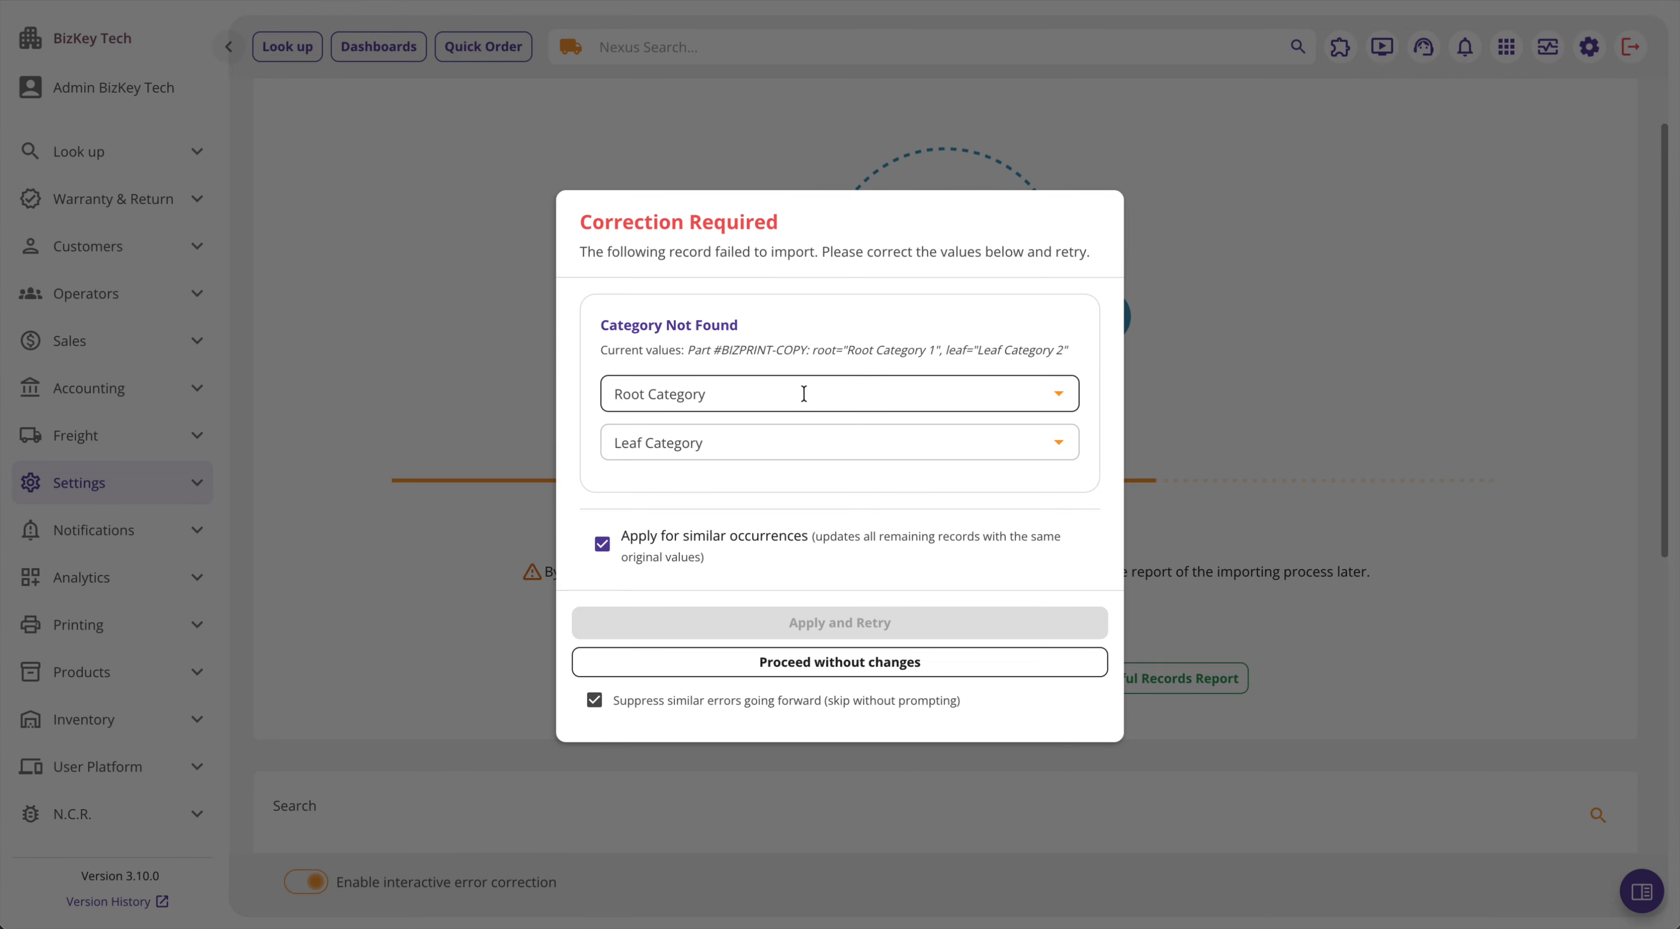
{"action": "left_click", "coordinate": [677, 404]}
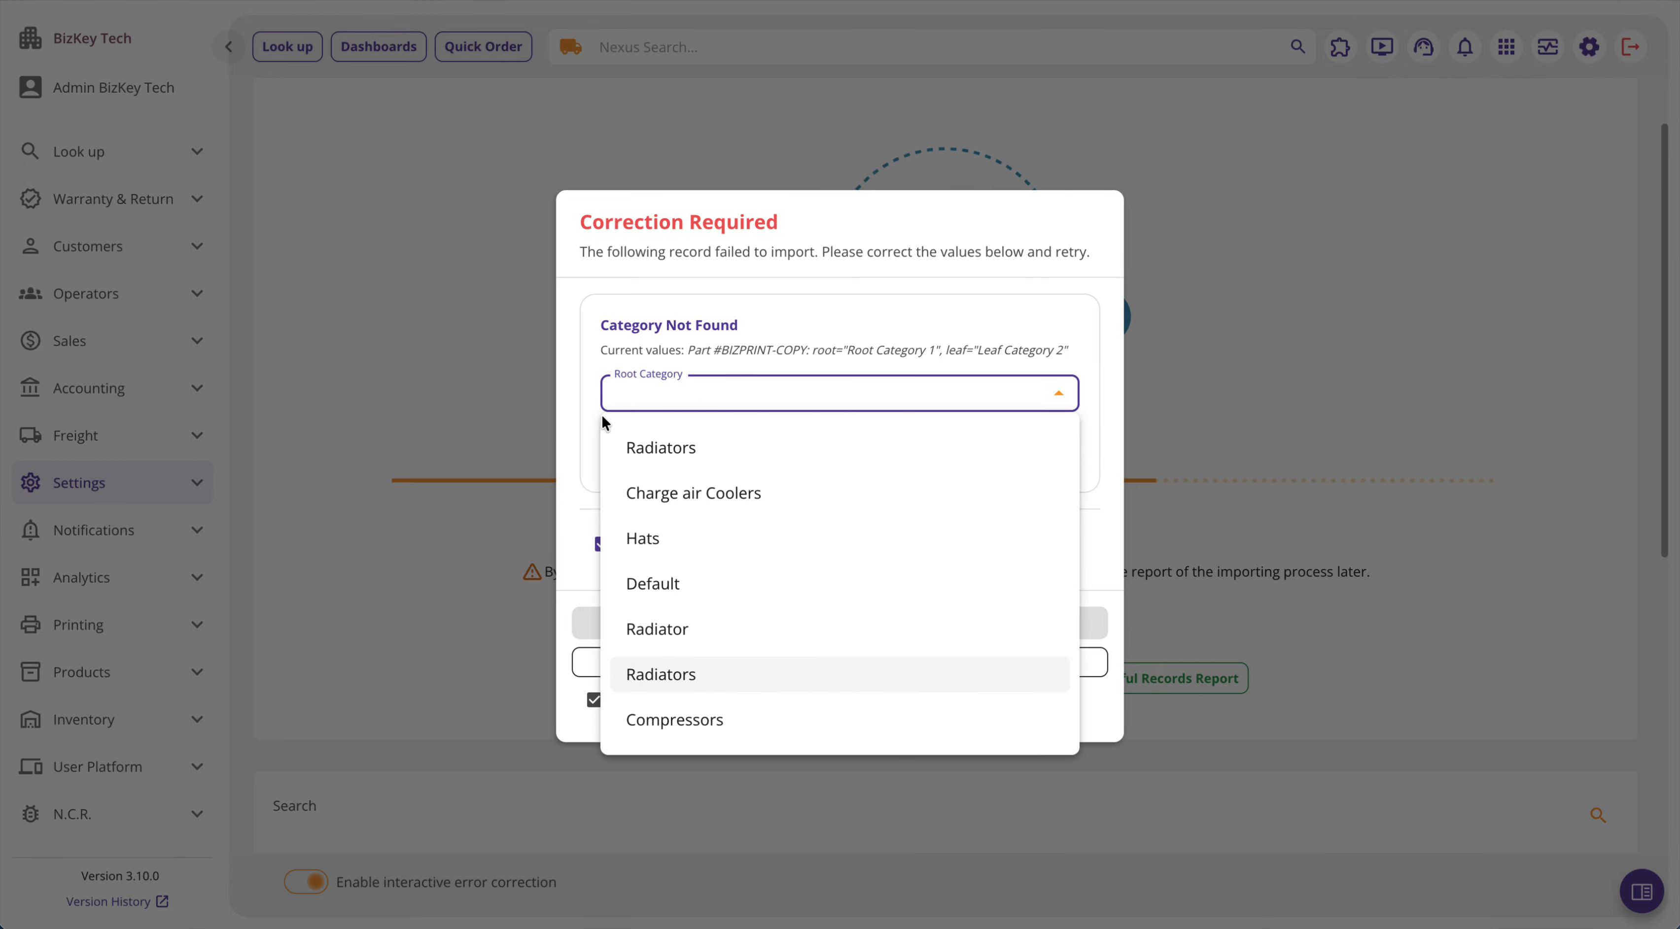
{"action": "left_click", "coordinate": [755, 367]}
{"action": "left_click", "coordinate": [749, 402]}
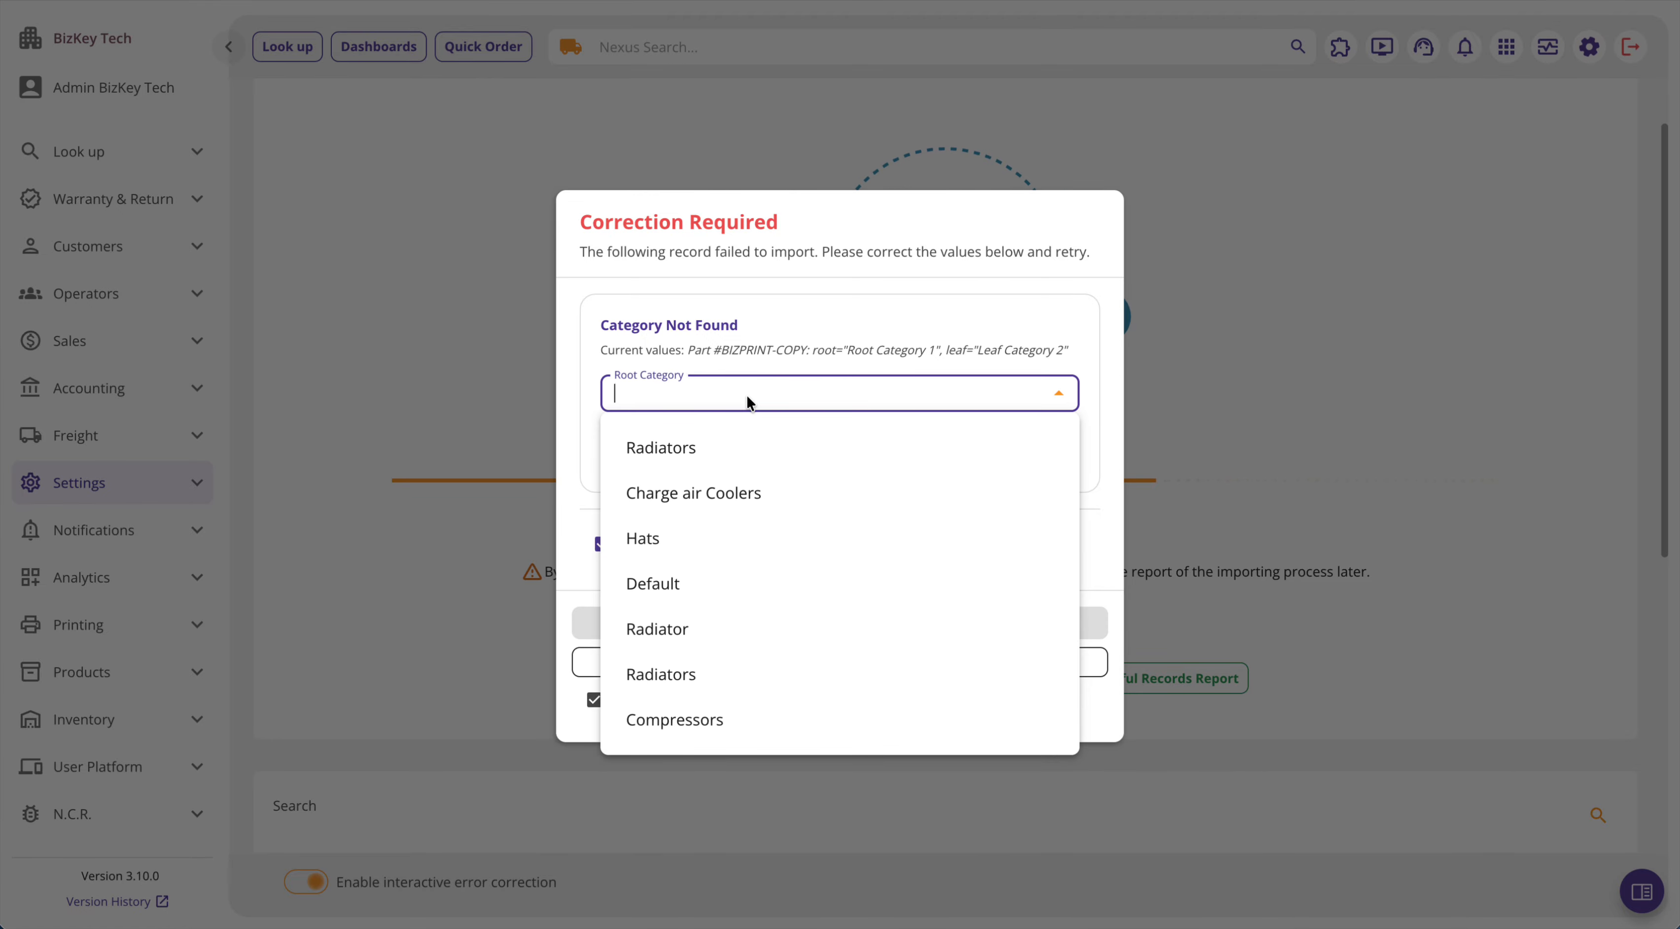
{"action": "left_click", "coordinate": [683, 553]}
{"action": "left_click", "coordinate": [698, 441]}
{"action": "left_click", "coordinate": [701, 484]}
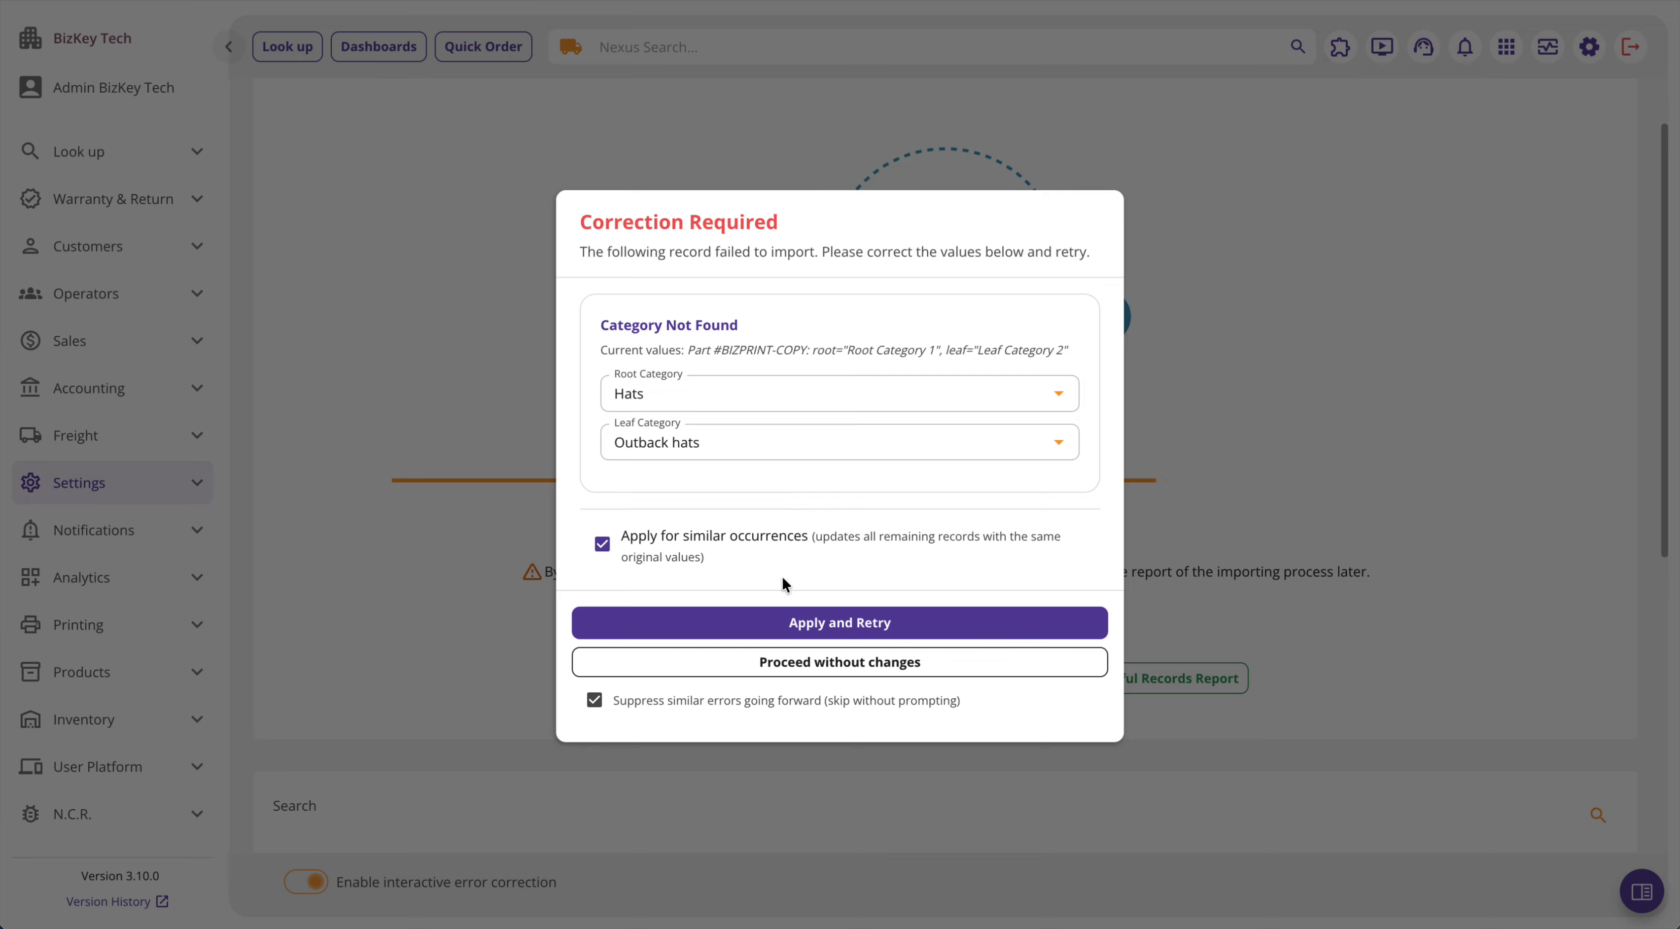
Check the record's original category values, then apply the category correction to similar occurrences and retry the import.
{"action": "left_click", "coordinate": [914, 614]}
{"action": "left_click_drag", "start_coordinate": [846, 350], "coordinate": [1061, 351]}
{"action": "left_click", "coordinate": [988, 349]}
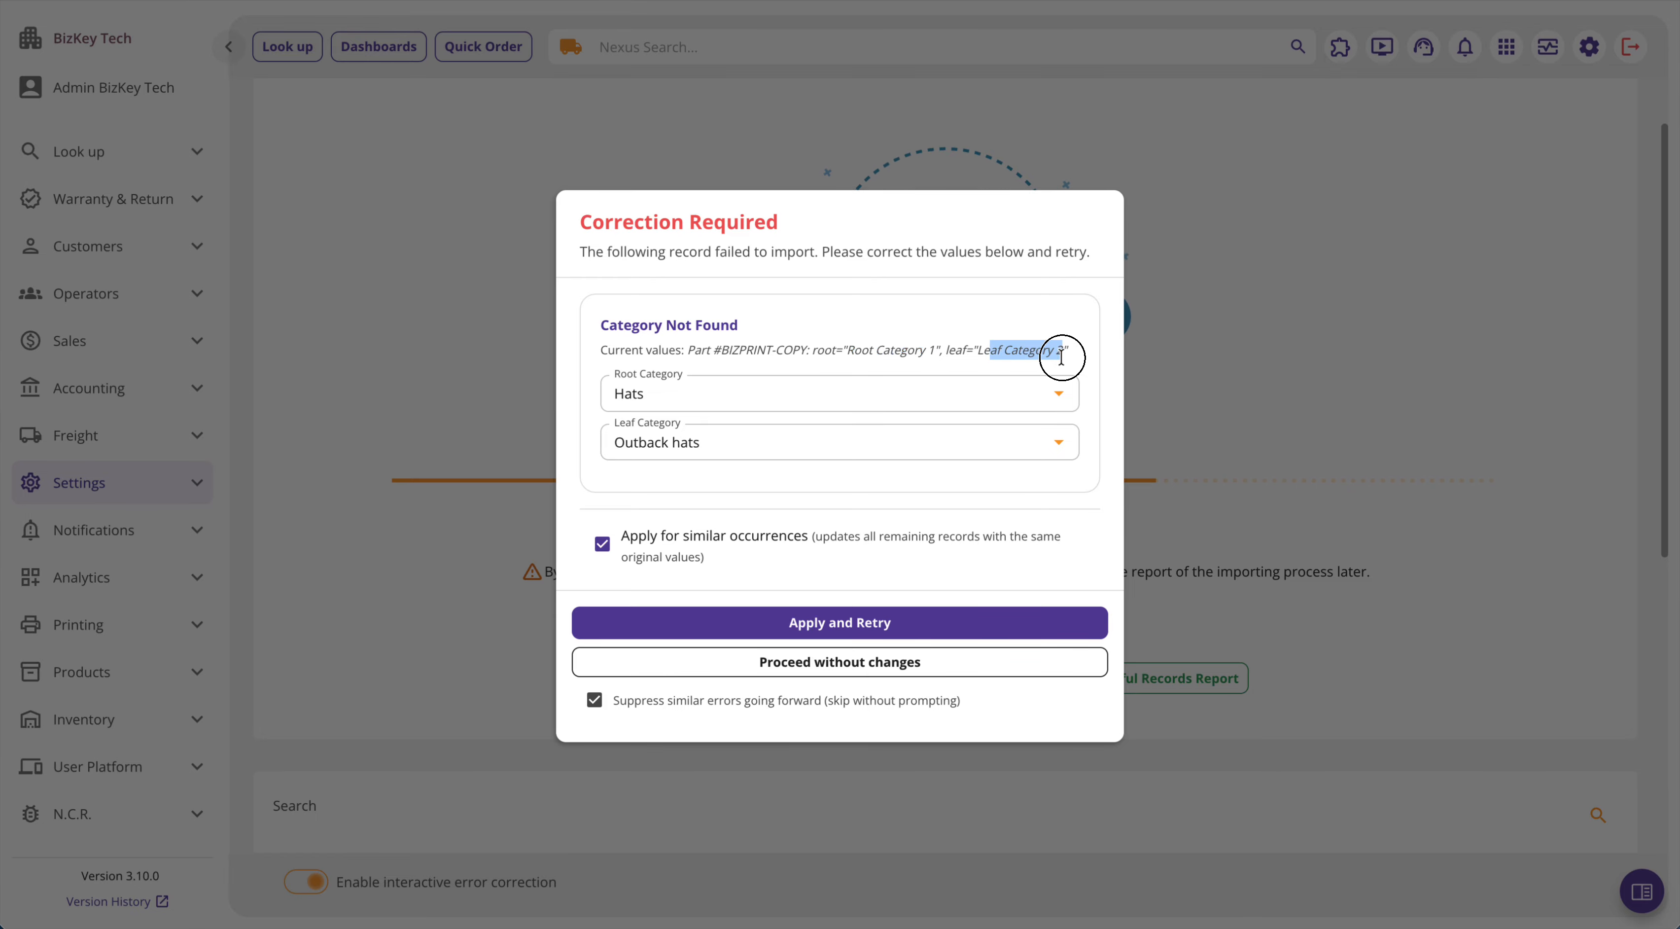
{"action": "left_click", "coordinate": [1030, 355]}
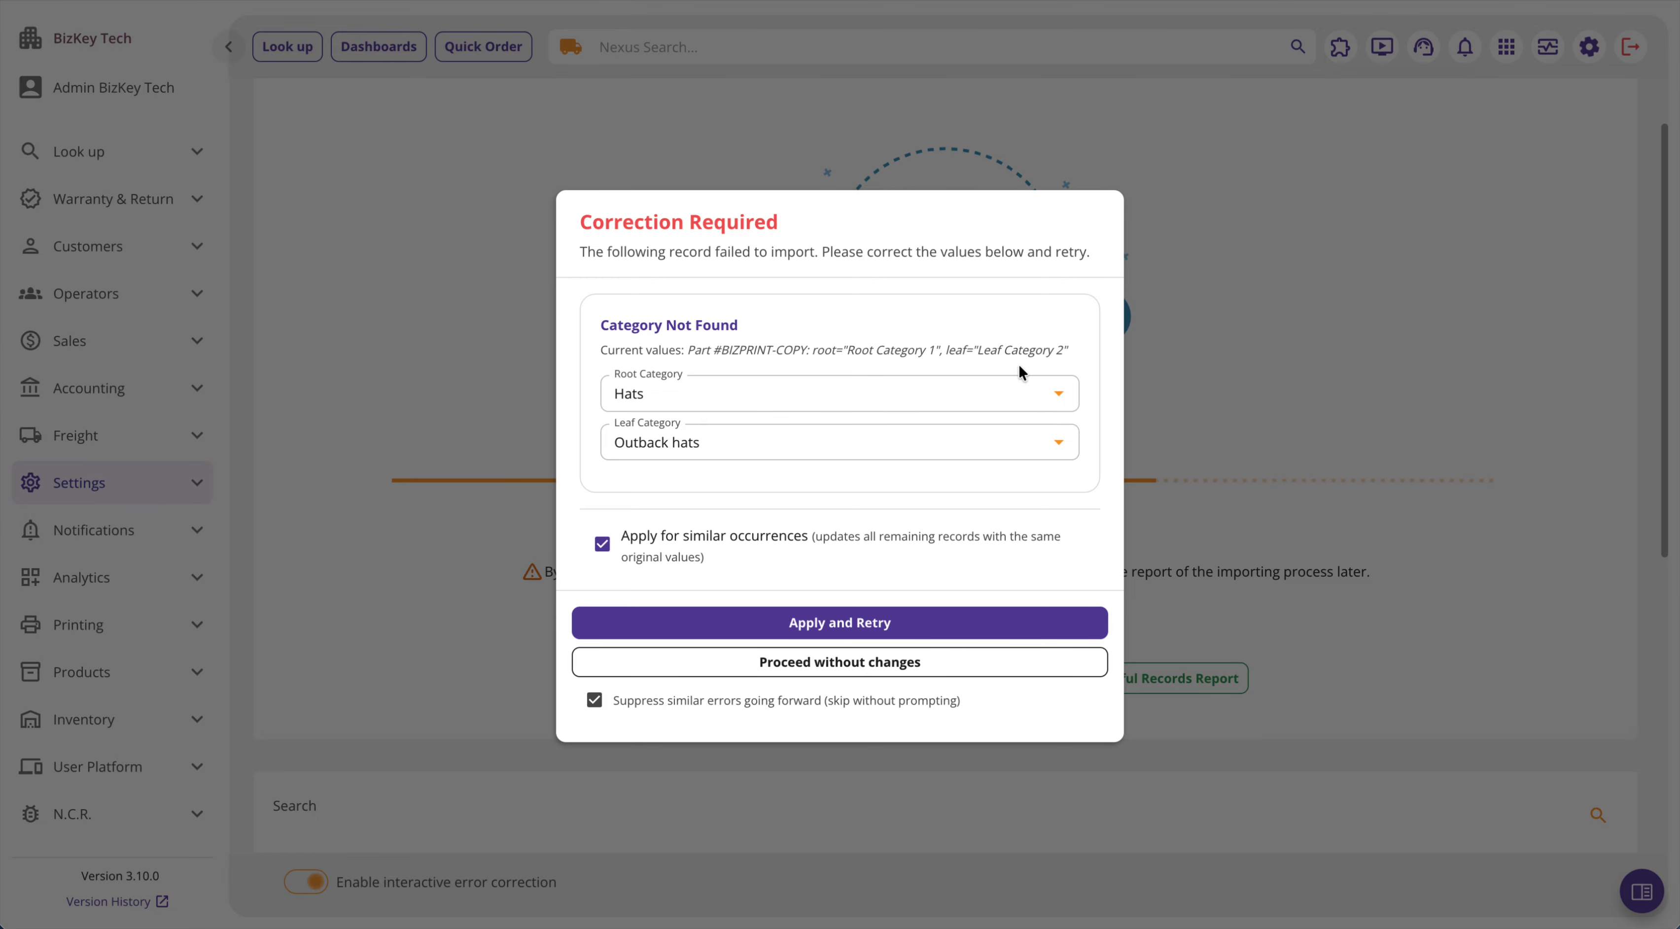
{"action": "left_click", "coordinate": [660, 398]}
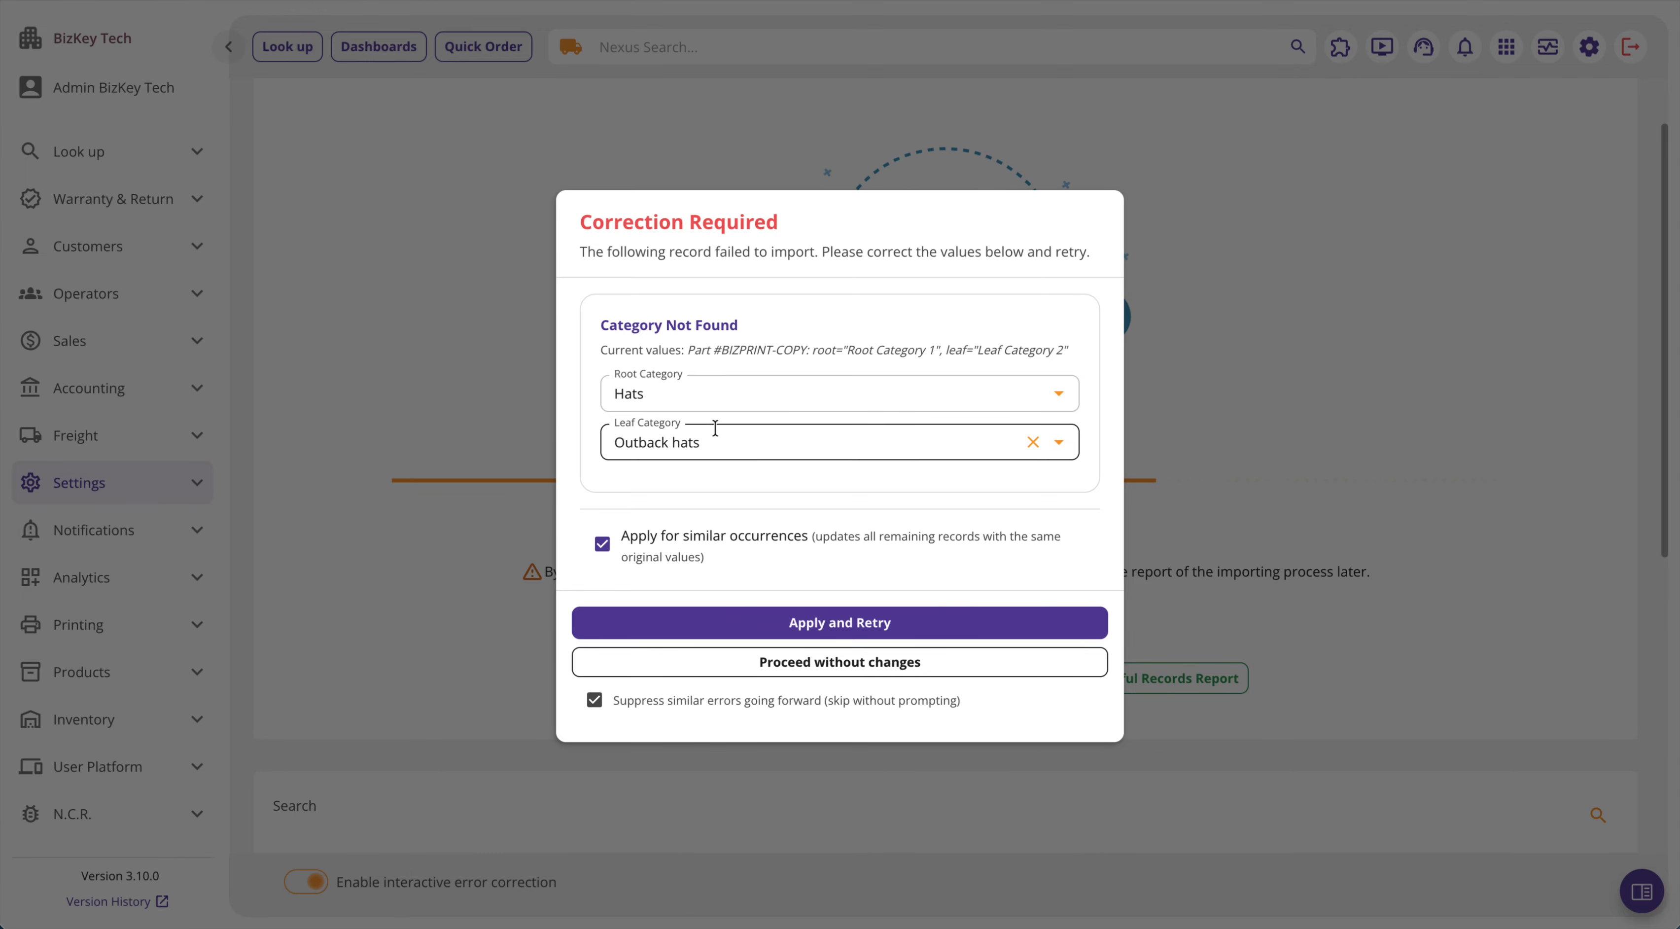
{"action": "left_click", "coordinate": [735, 616]}
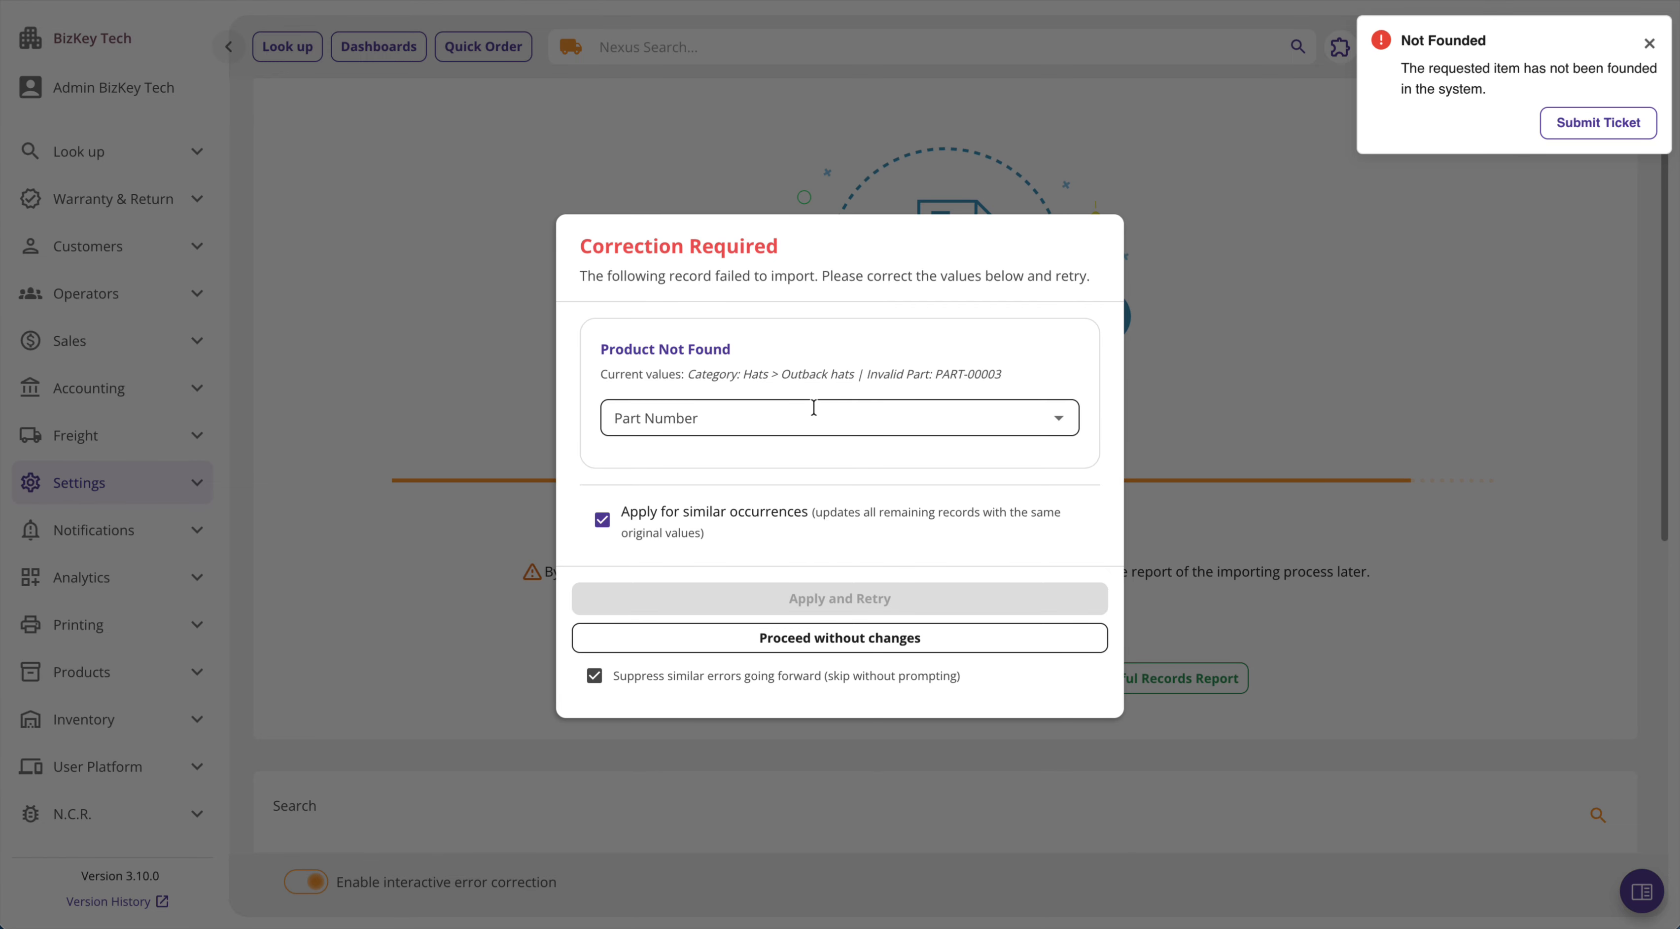
Replace the invalid part PART-00003 with part number BIZPRINT, then apply the correction and retry.
{"action": "left_click_drag", "start_coordinate": [747, 379], "coordinate": [843, 379]}
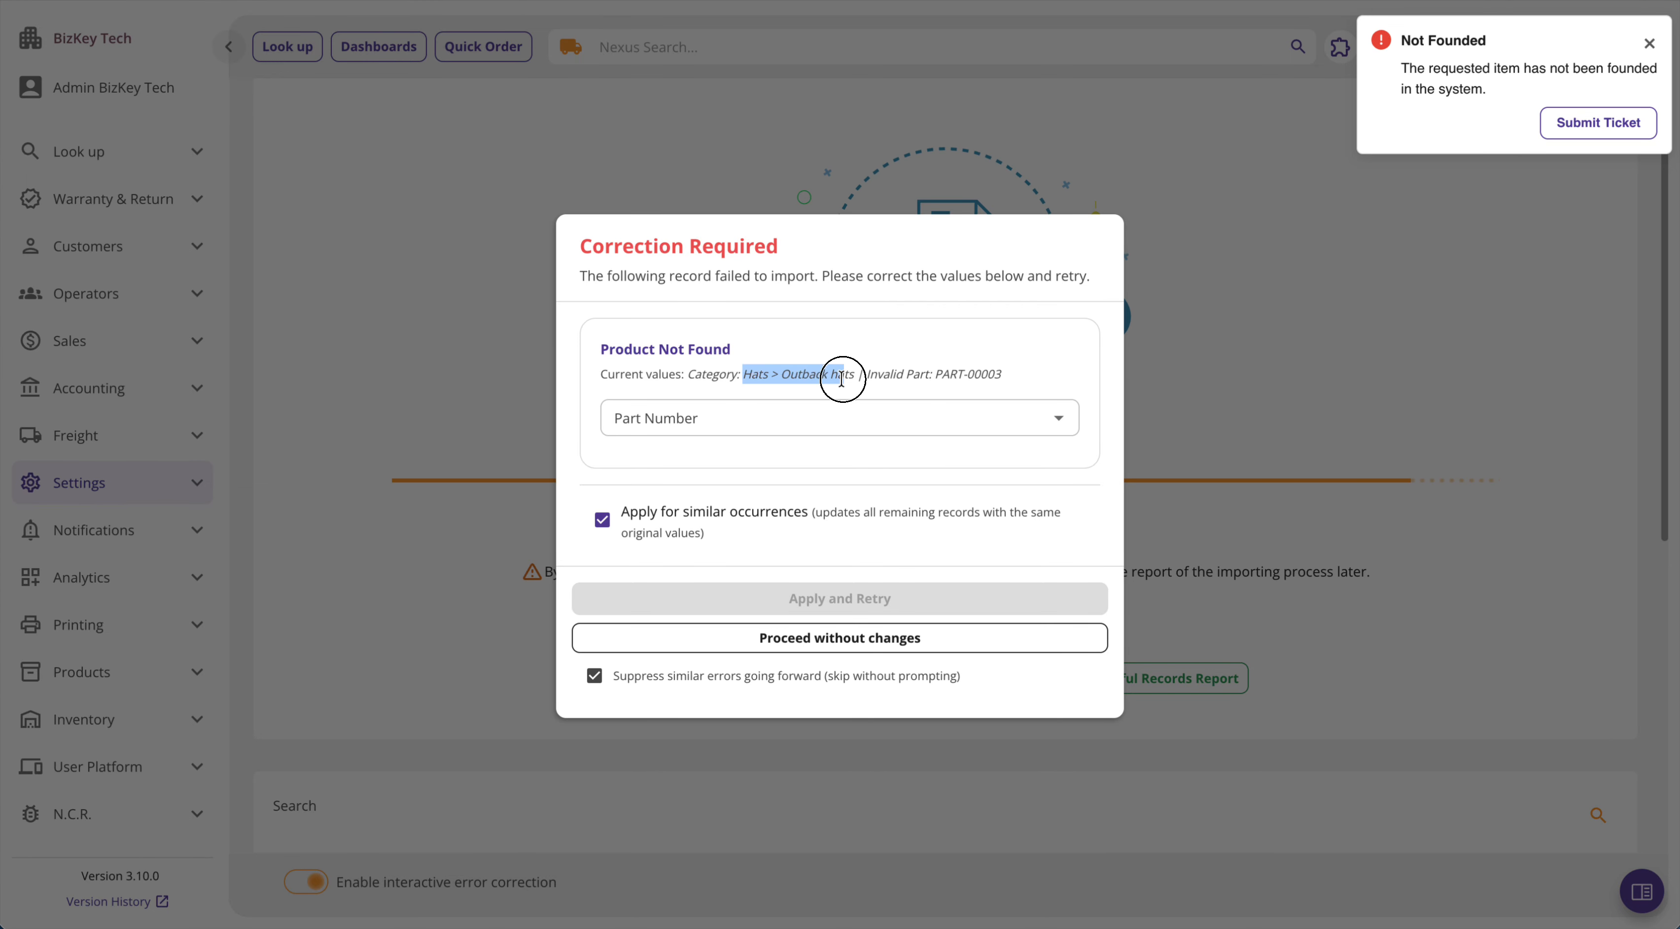
{"action": "left_click", "coordinate": [842, 379]}
{"action": "left_click", "coordinate": [939, 417]}
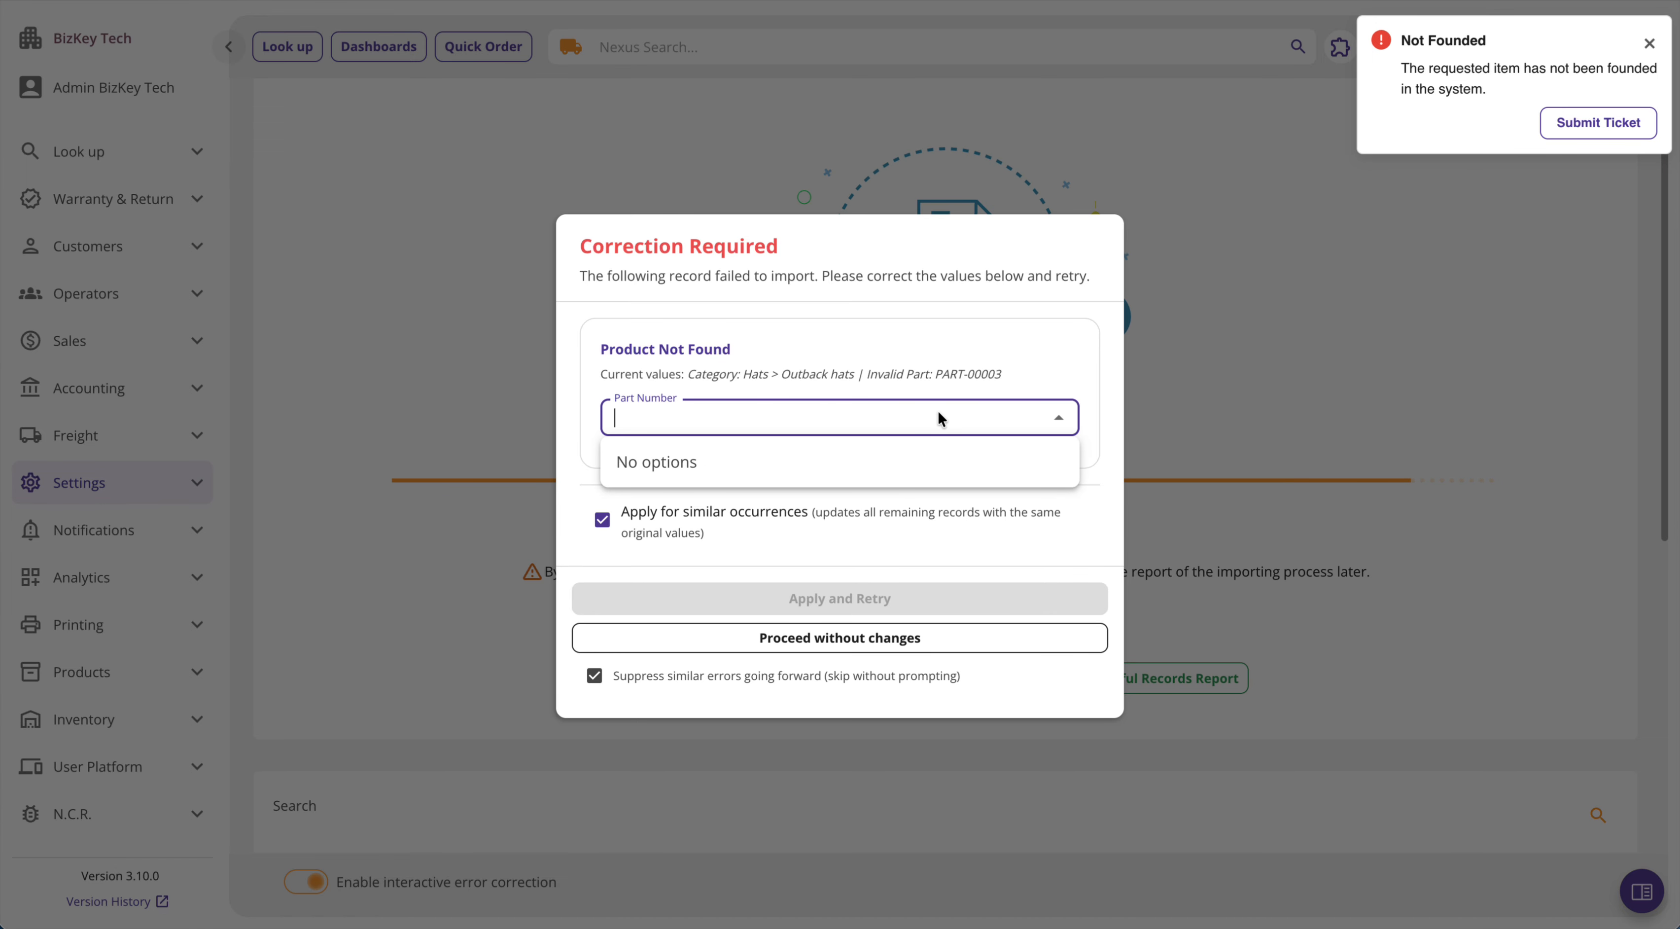
{"action": "type", "text": "bizco"}
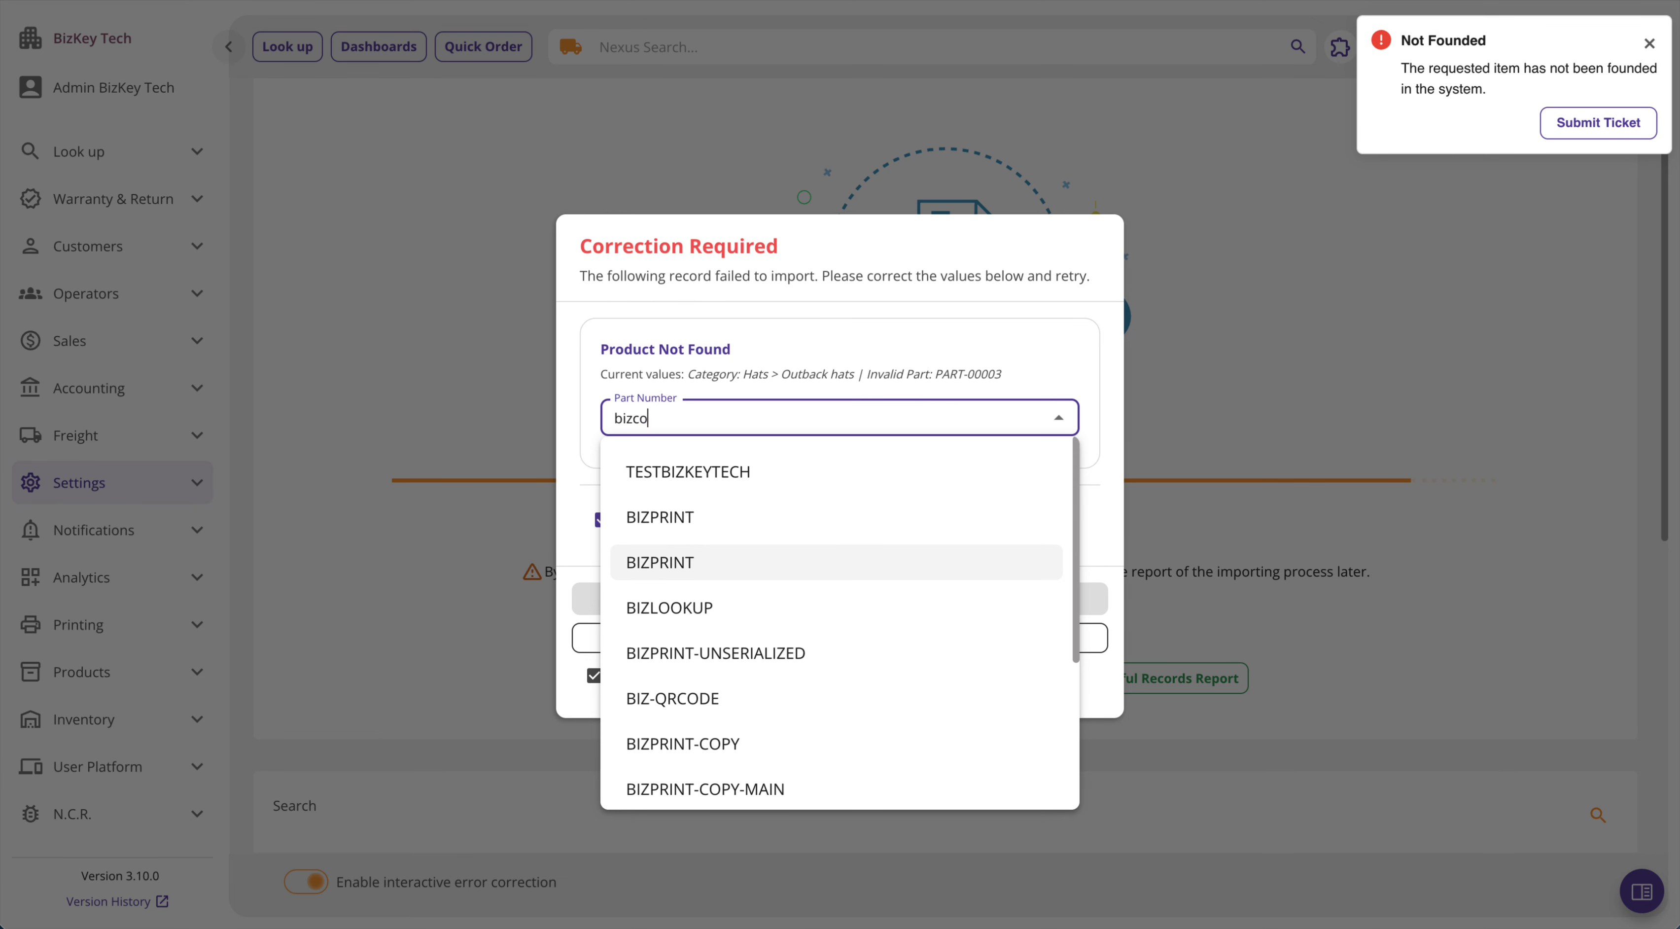
{"action": "key", "text": "BackSpace"}
{"action": "key", "text": "BackSpace"}
{"action": "type", "text": "print"}
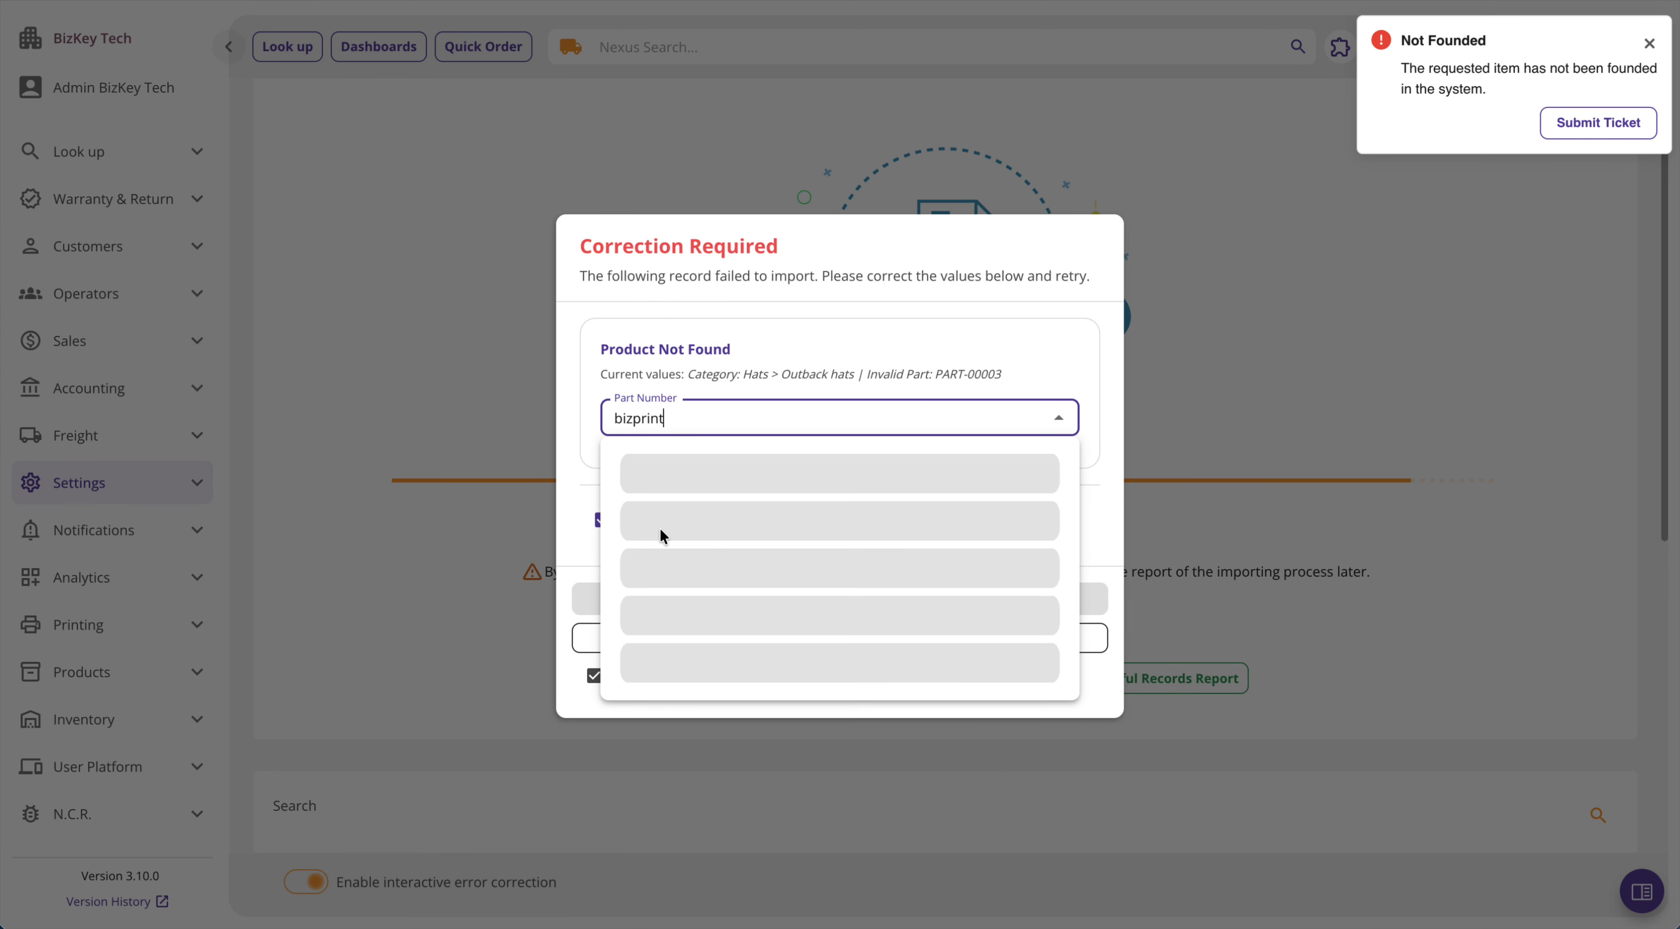
{"action": "left_click", "coordinate": [664, 522]}
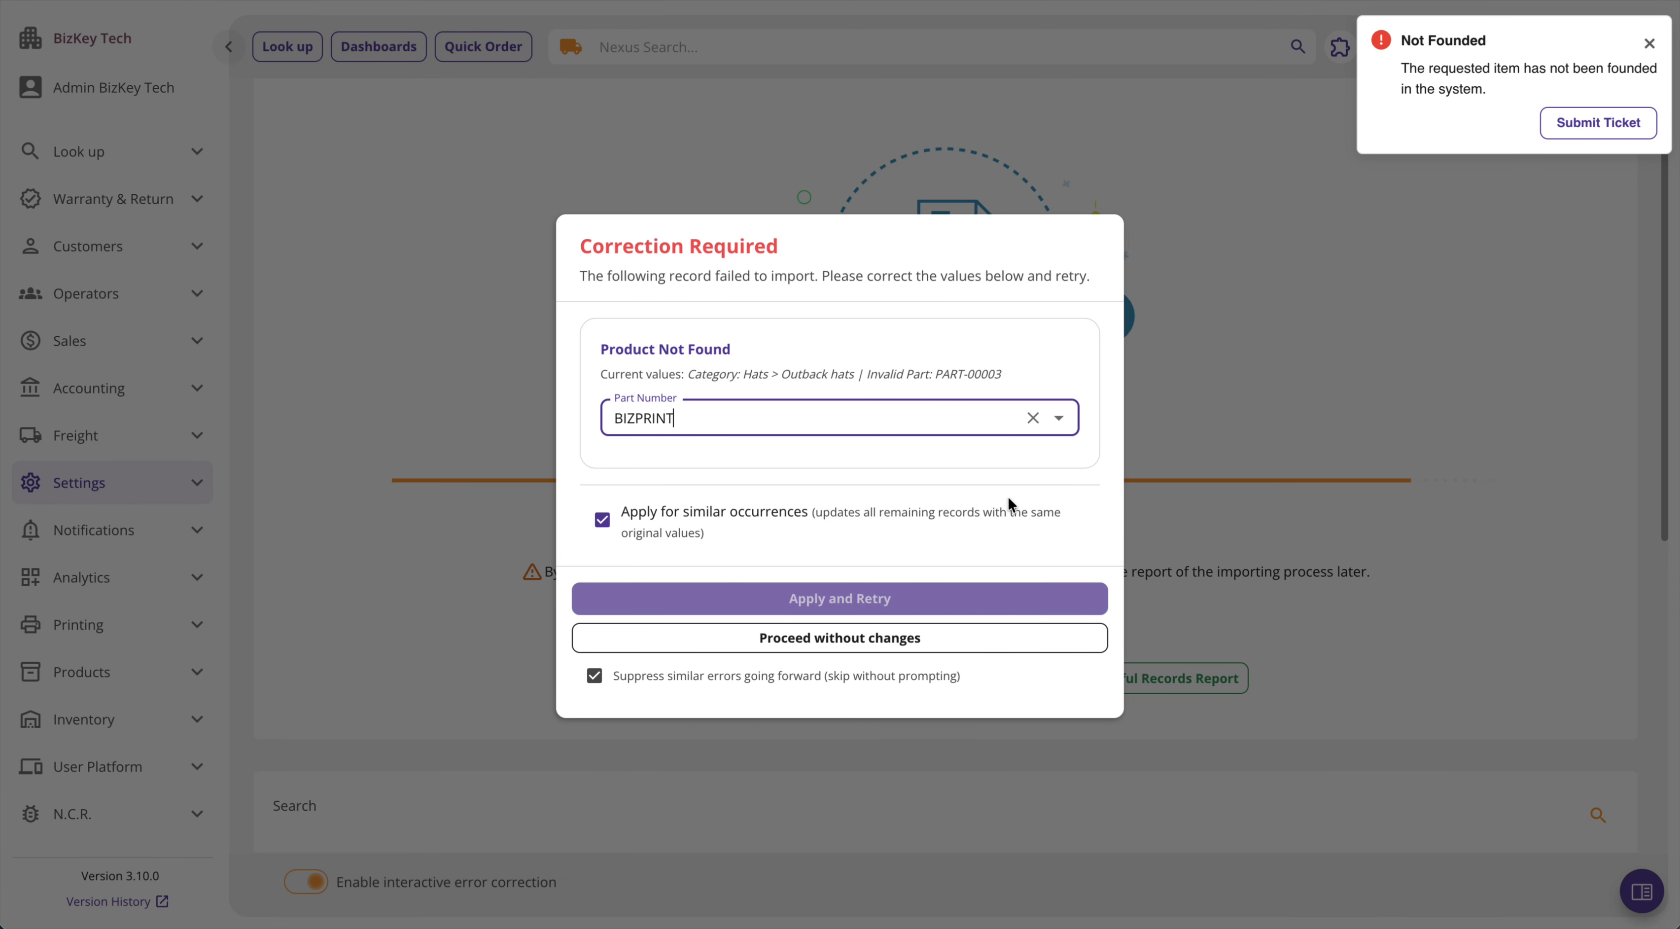
{"action": "left_click", "coordinate": [838, 598]}
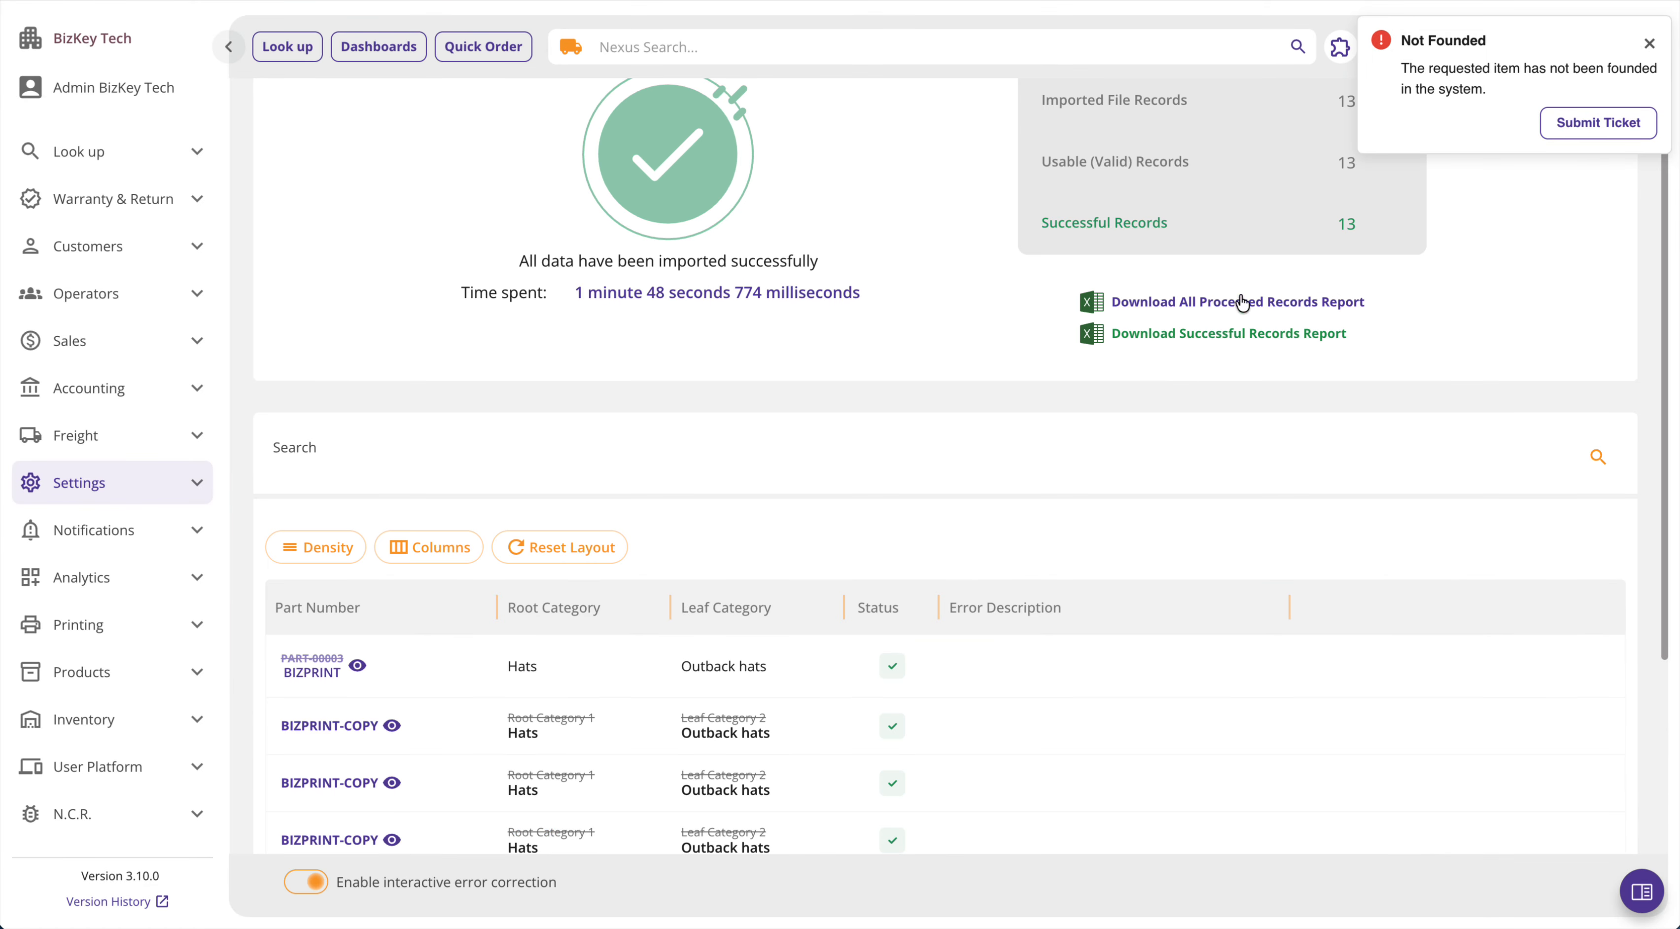
Dismiss the not-found notification and examine the corrected part numbers, categories and statuses in the imported records table.
{"action": "left_click", "coordinate": [1649, 45]}
{"action": "scroll", "coordinate": [1075, 405], "scroll_direction": "up", "scroll_amount": 2}
{"action": "scroll", "coordinate": [1075, 404], "scroll_direction": "down", "scroll_amount": 3}
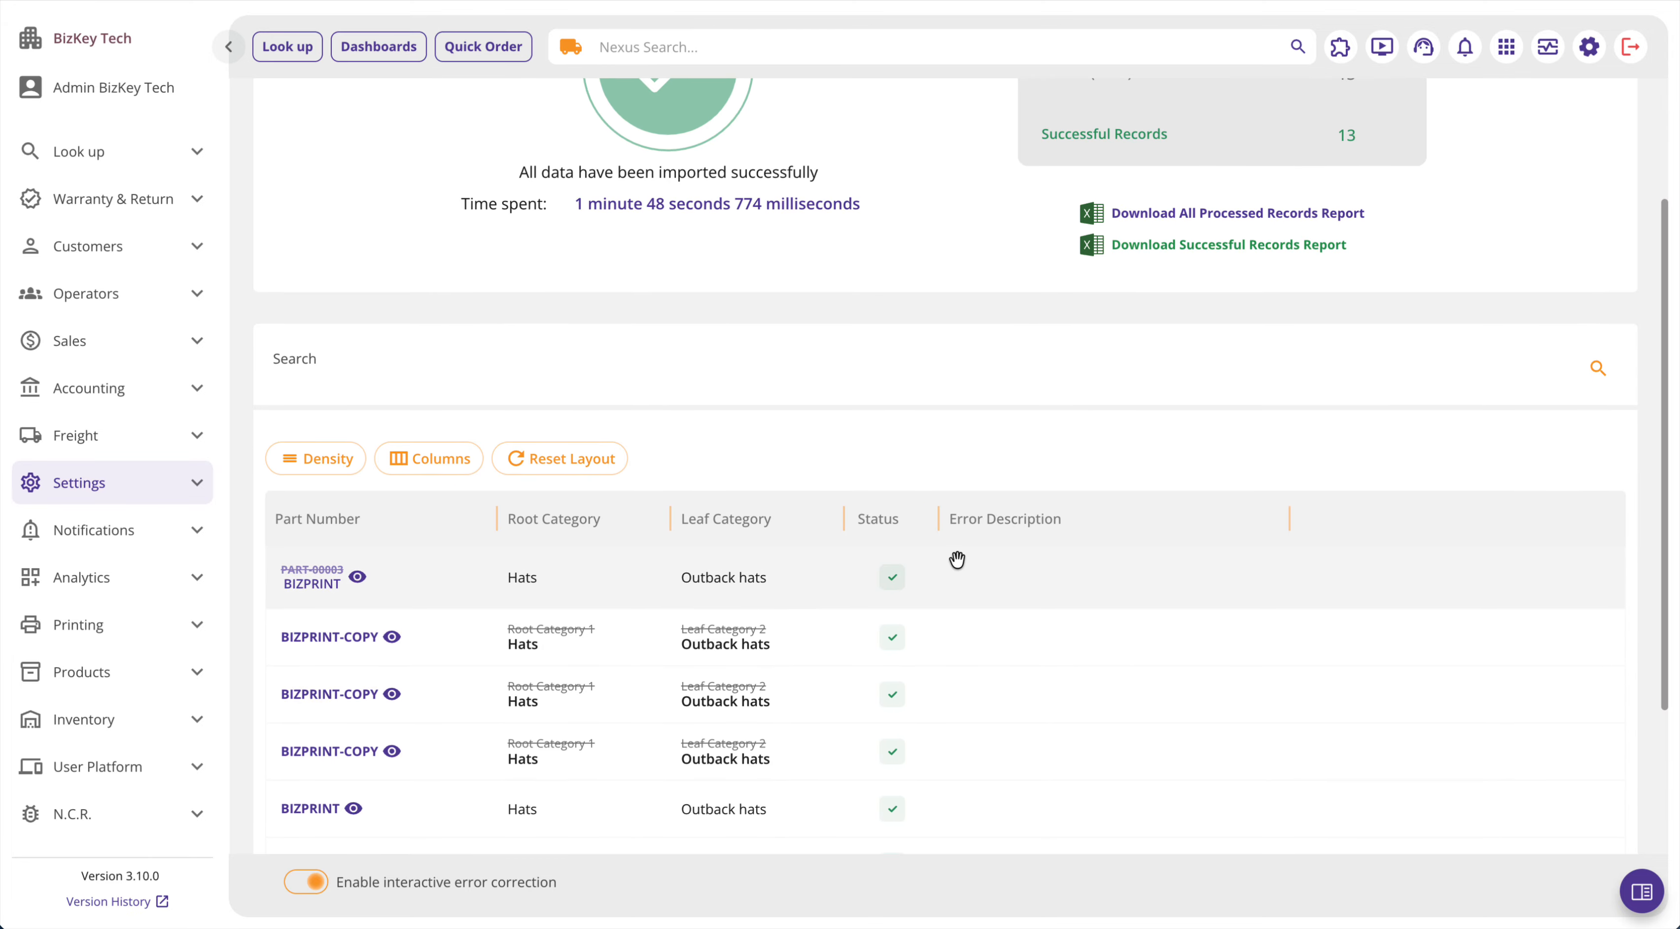
{"action": "scroll", "coordinate": [957, 559], "scroll_direction": "down", "scroll_amount": 5}
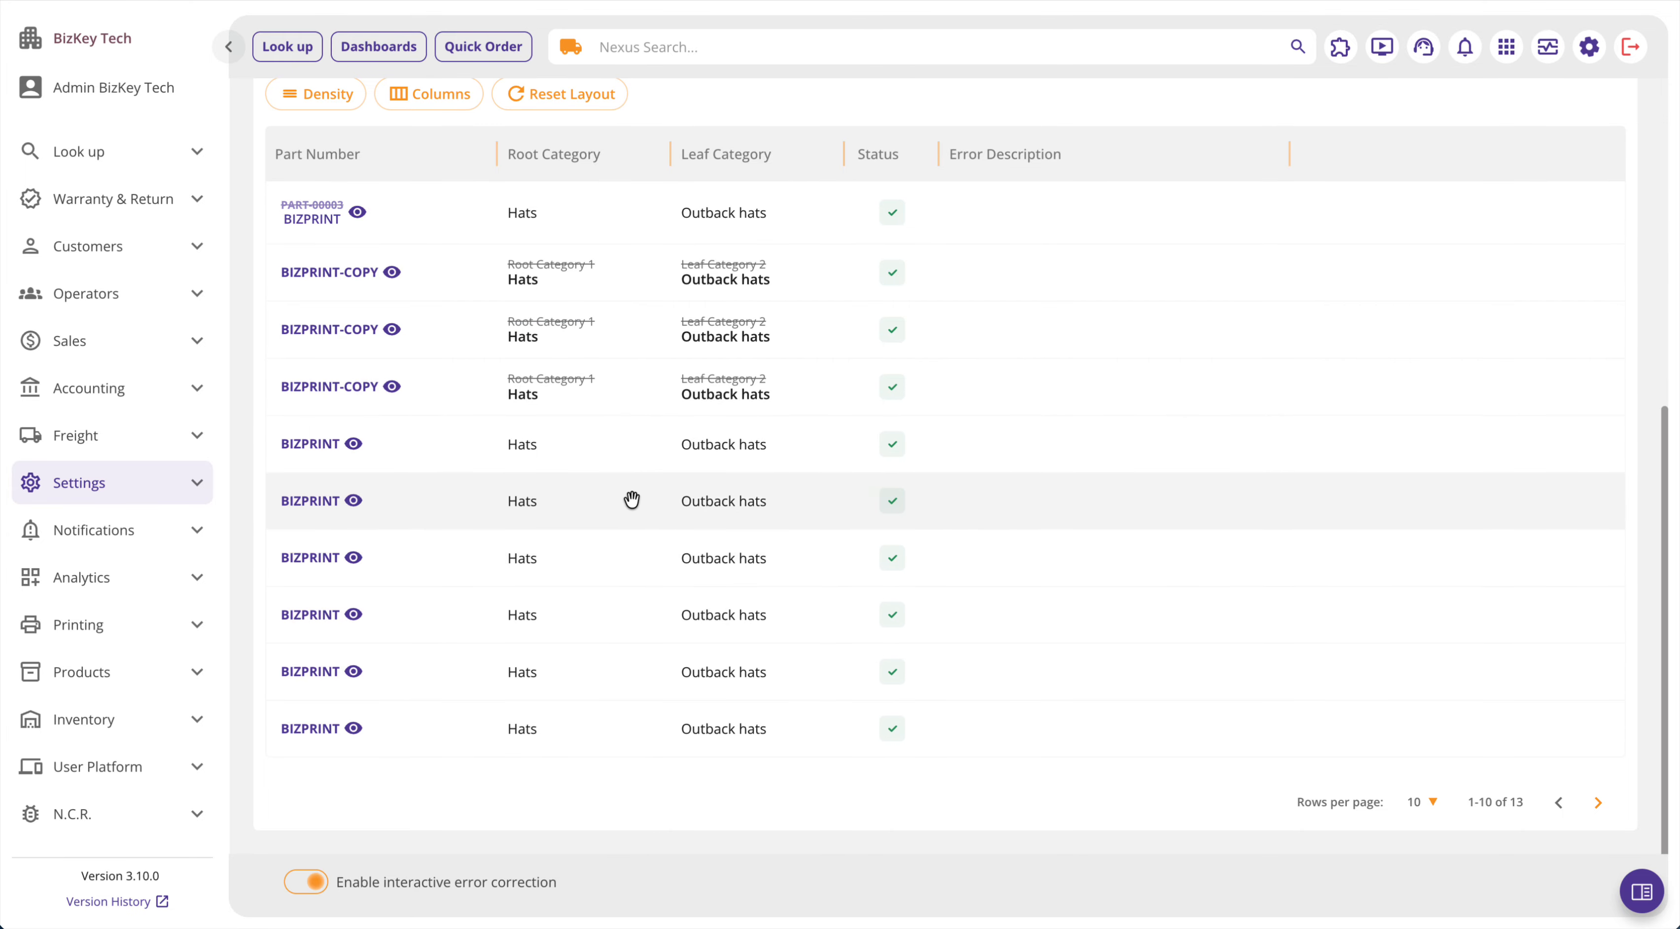
{"action": "scroll", "coordinate": [620, 719], "scroll_direction": "up", "scroll_amount": 1}
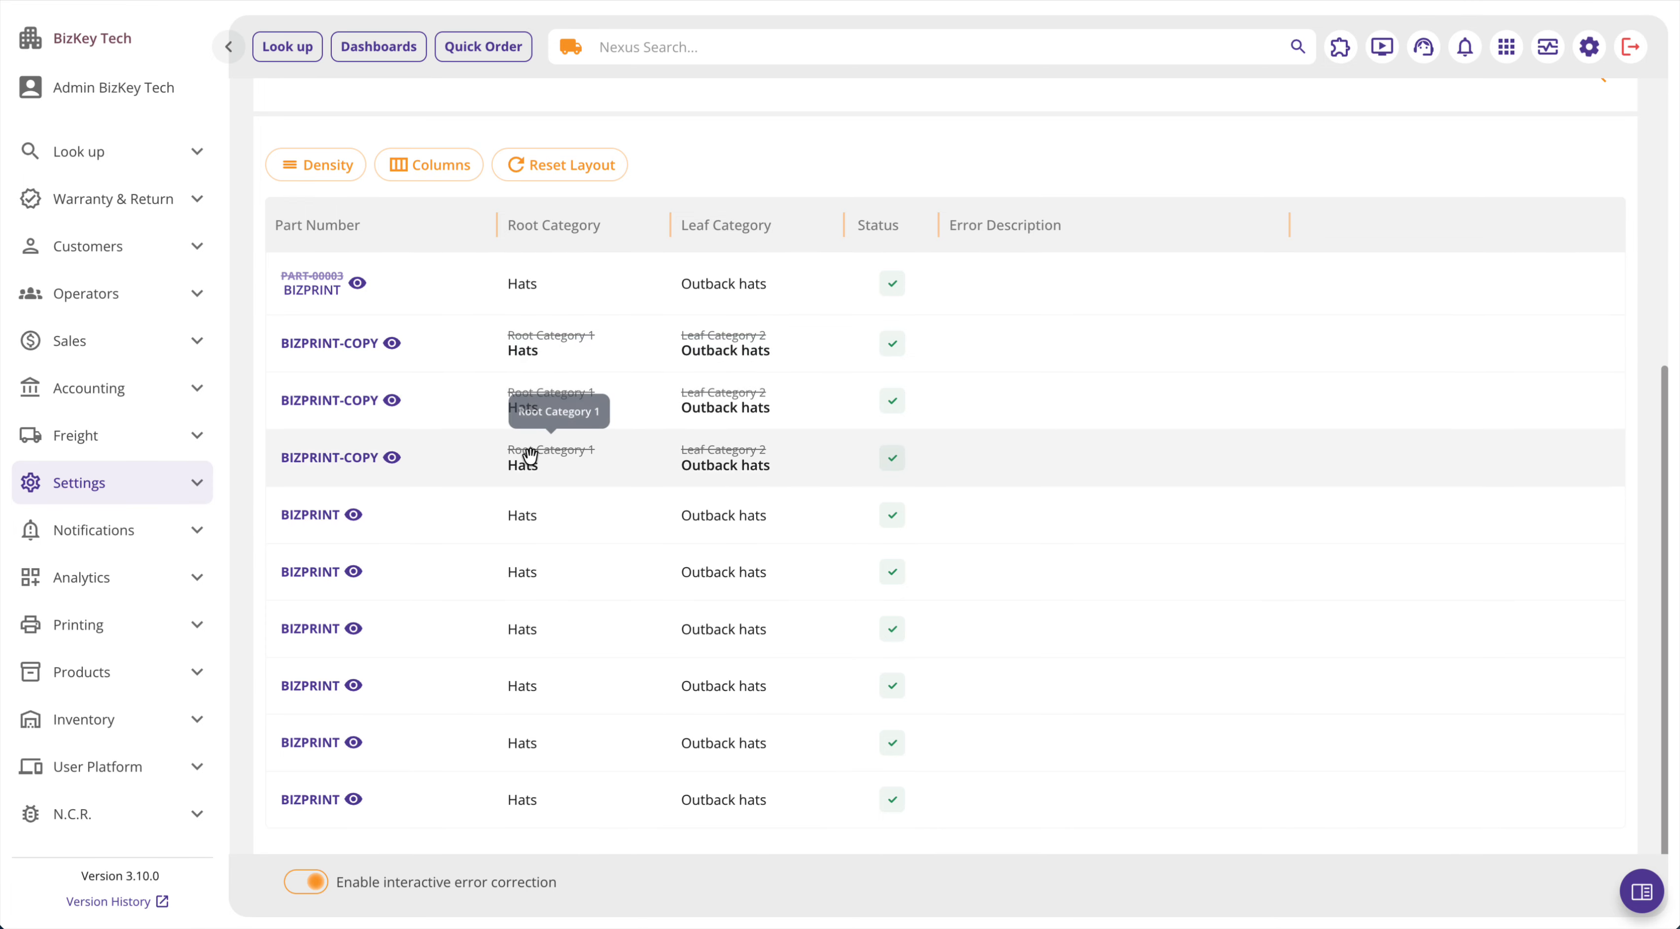
{"action": "scroll", "coordinate": [690, 399], "scroll_direction": "up", "scroll_amount": 1}
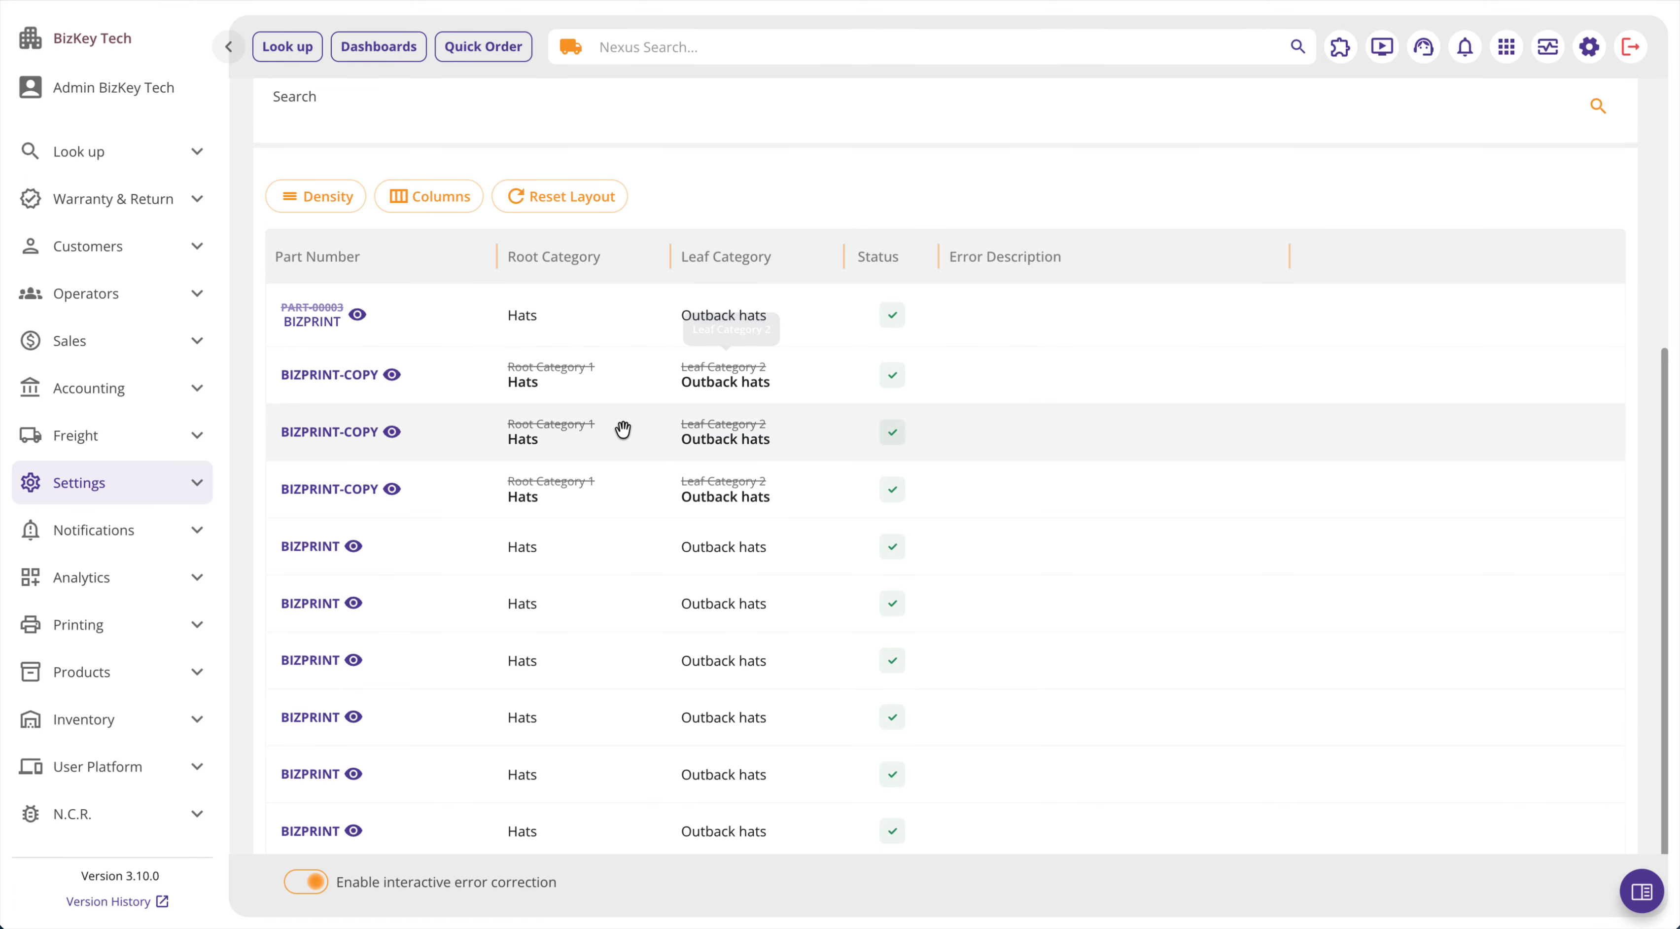
{"action": "scroll", "coordinate": [360, 315], "scroll_direction": "up", "scroll_amount": 3}
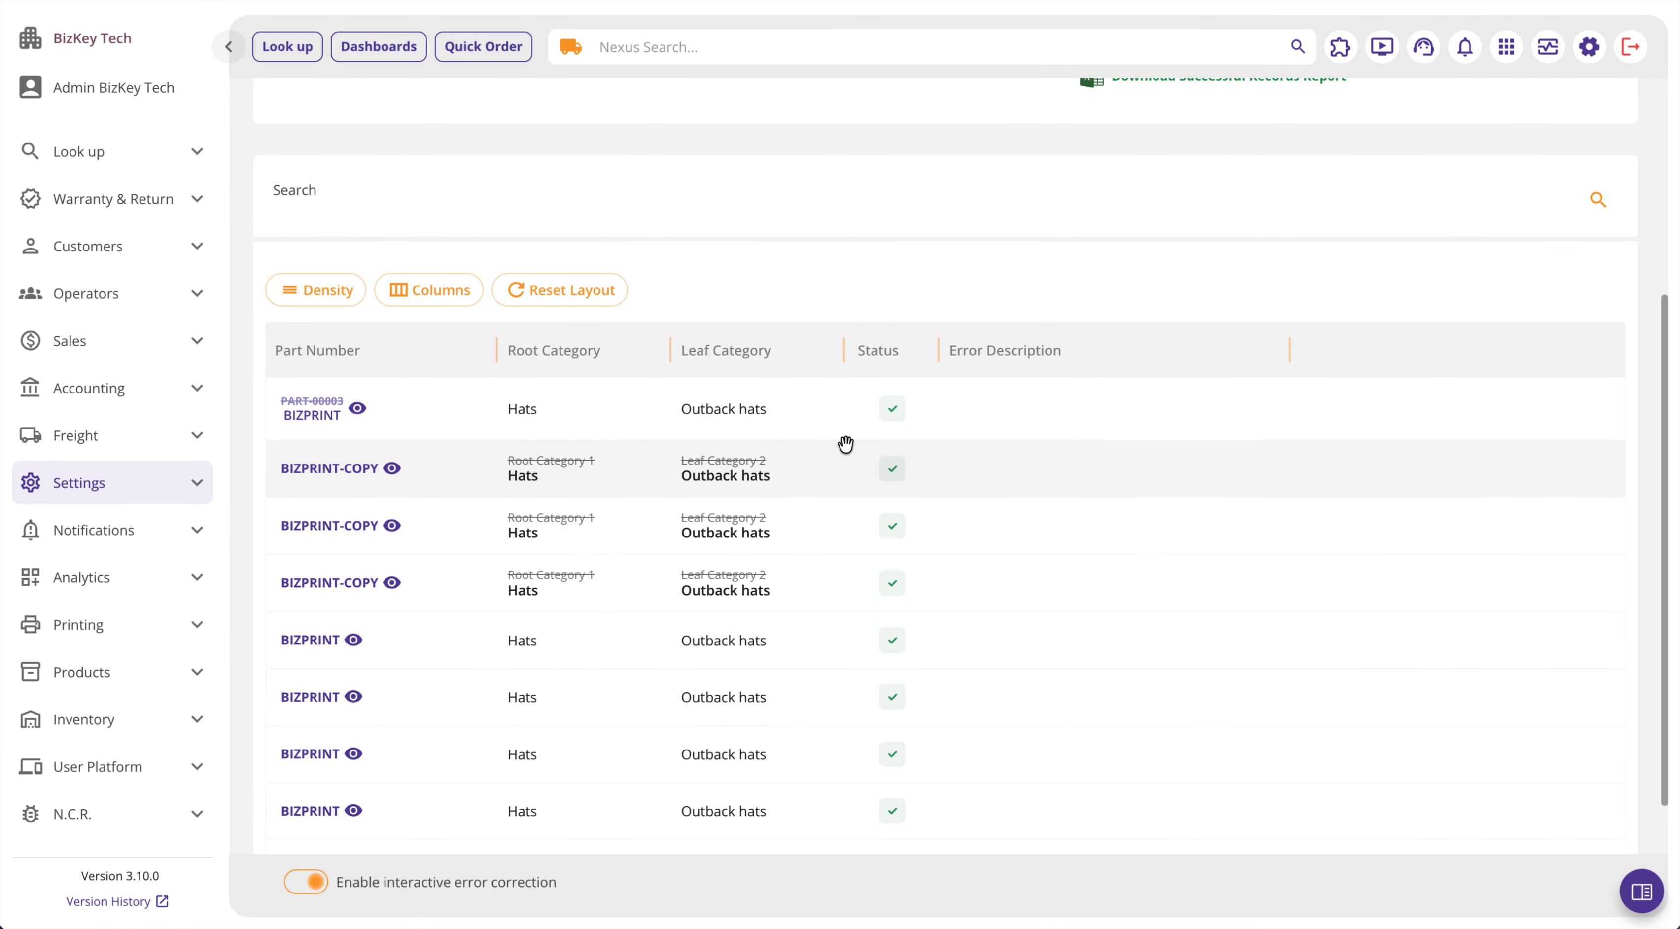
Examine the completed import's record summary, report download options and interactive error correction setting.
{"action": "scroll", "coordinate": [846, 444], "scroll_direction": "up", "scroll_amount": 7}
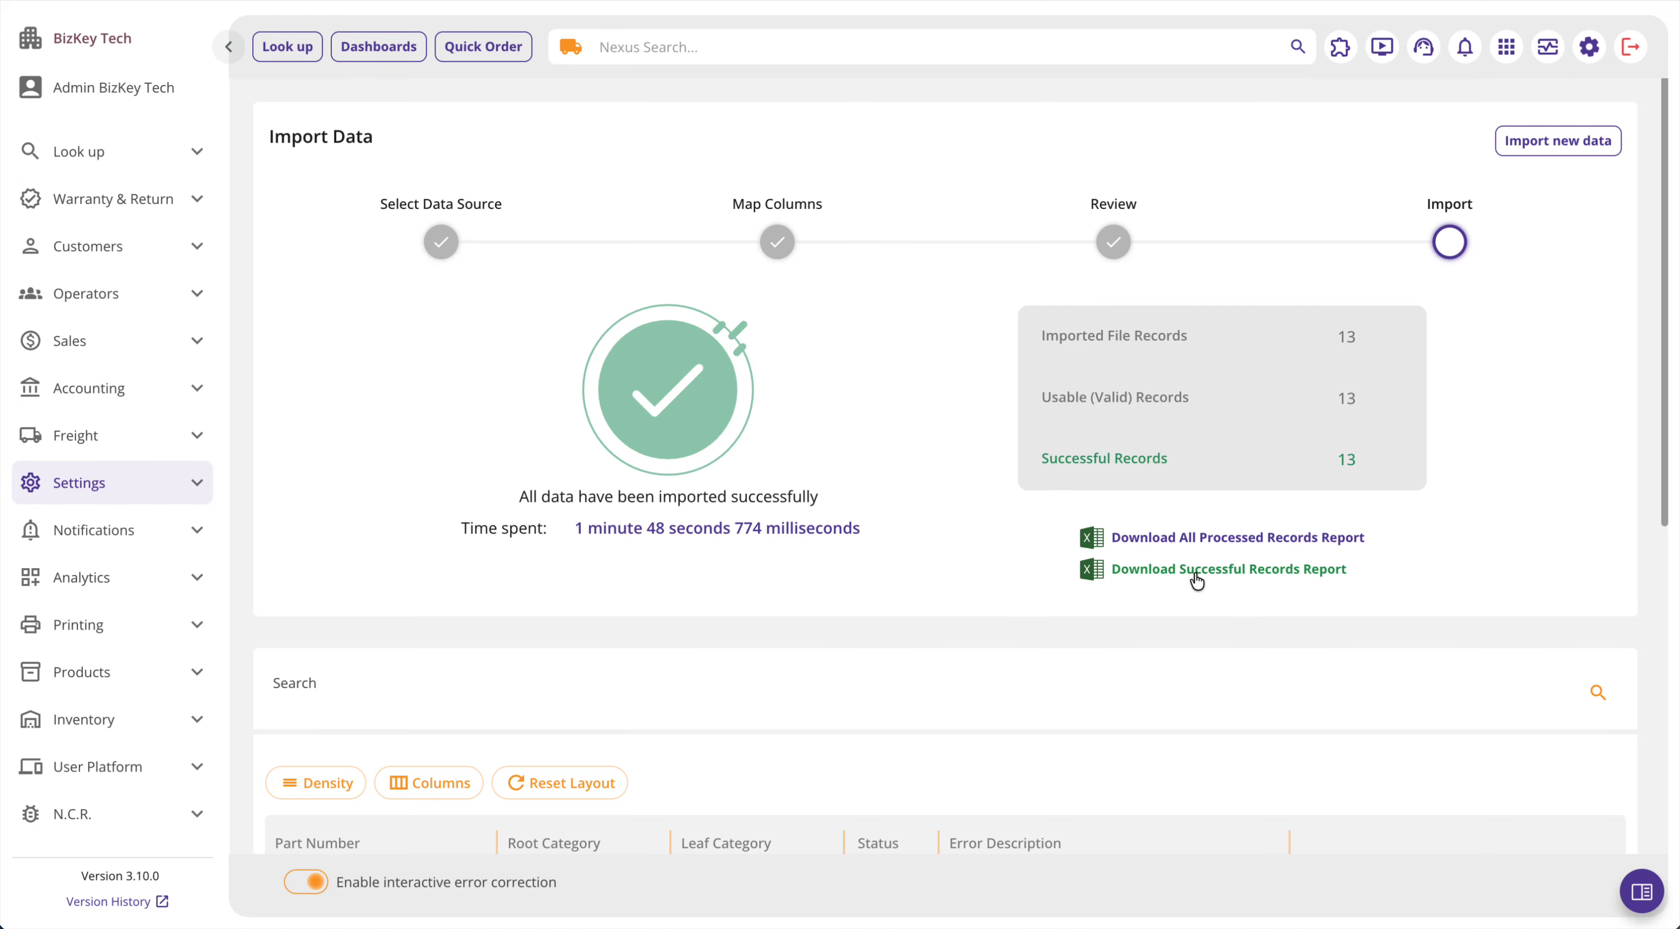
{"action": "scroll", "coordinate": [1197, 580], "scroll_direction": "down", "scroll_amount": 5}
{"action": "scroll", "coordinate": [1102, 431], "scroll_direction": "up", "scroll_amount": 5}
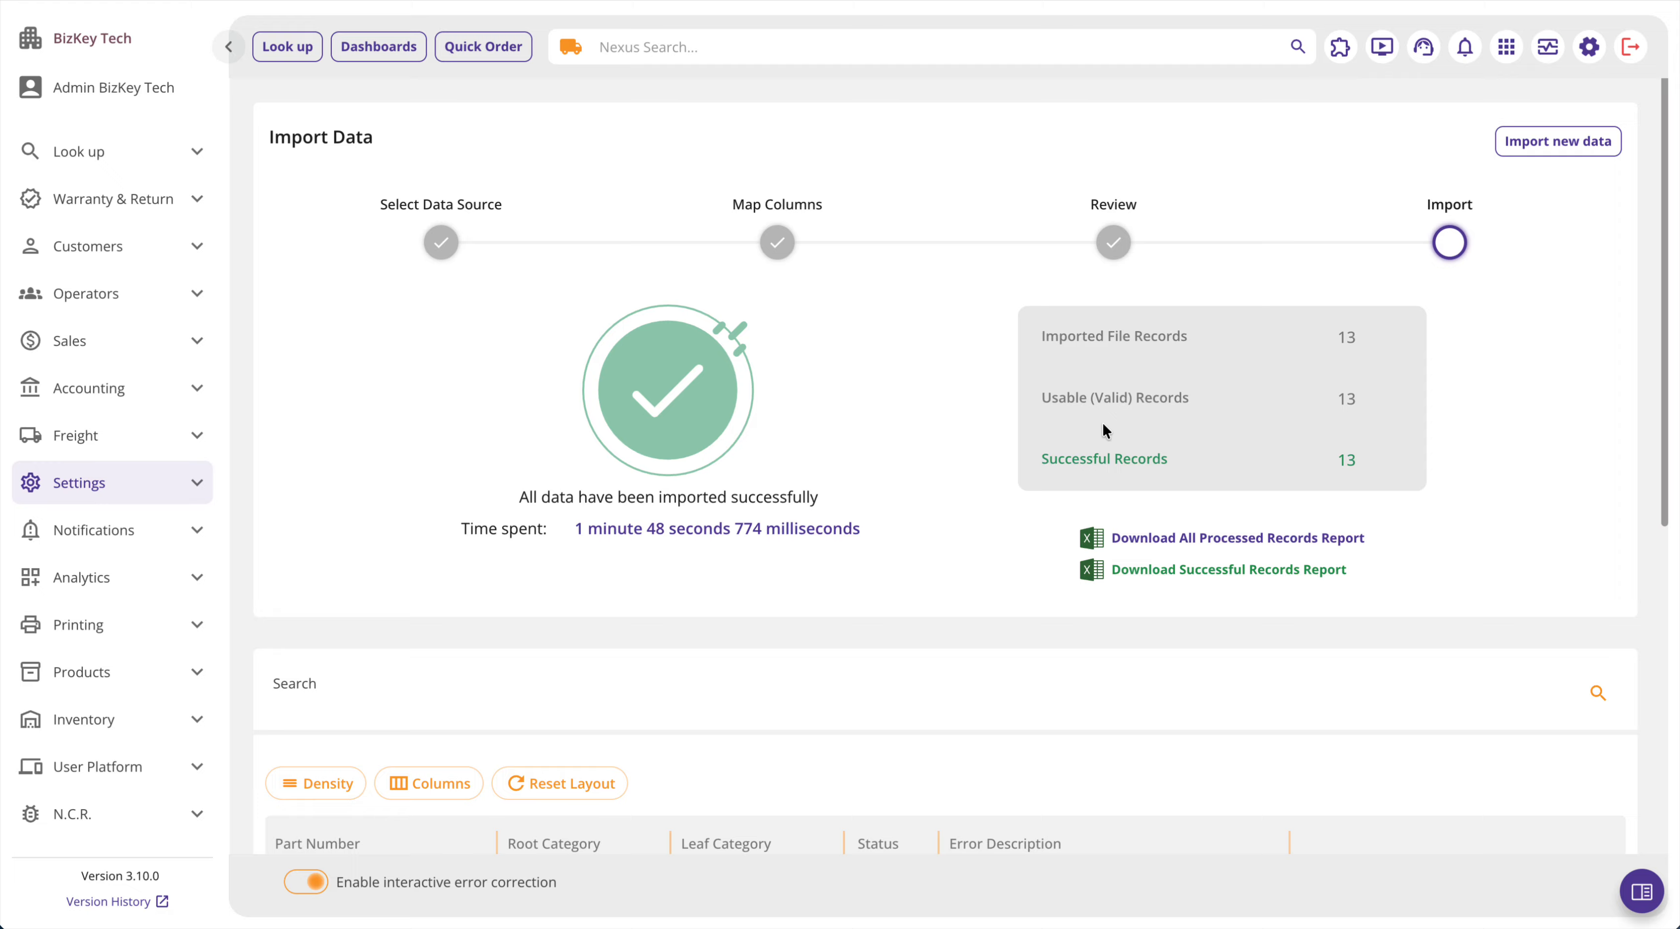
{"action": "scroll", "coordinate": [1103, 424], "scroll_direction": "down", "scroll_amount": 1}
{"action": "scroll", "coordinate": [1102, 424], "scroll_direction": "up", "scroll_amount": 2}
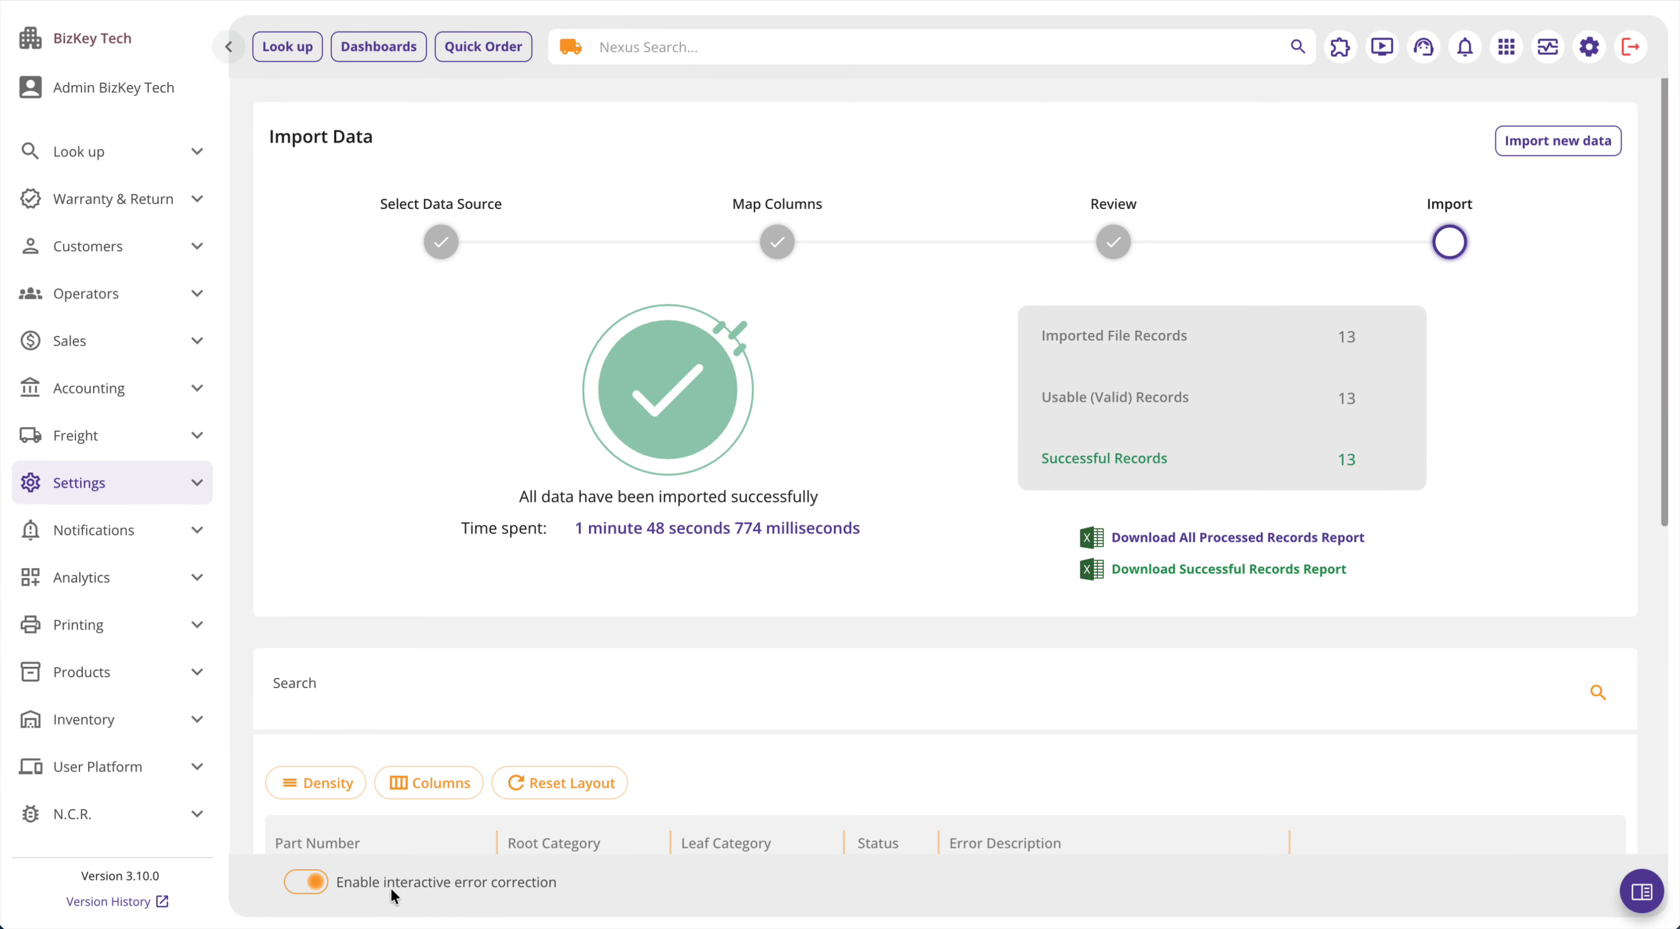
{"action": "scroll", "coordinate": [917, 749], "scroll_direction": "down", "scroll_amount": 3}
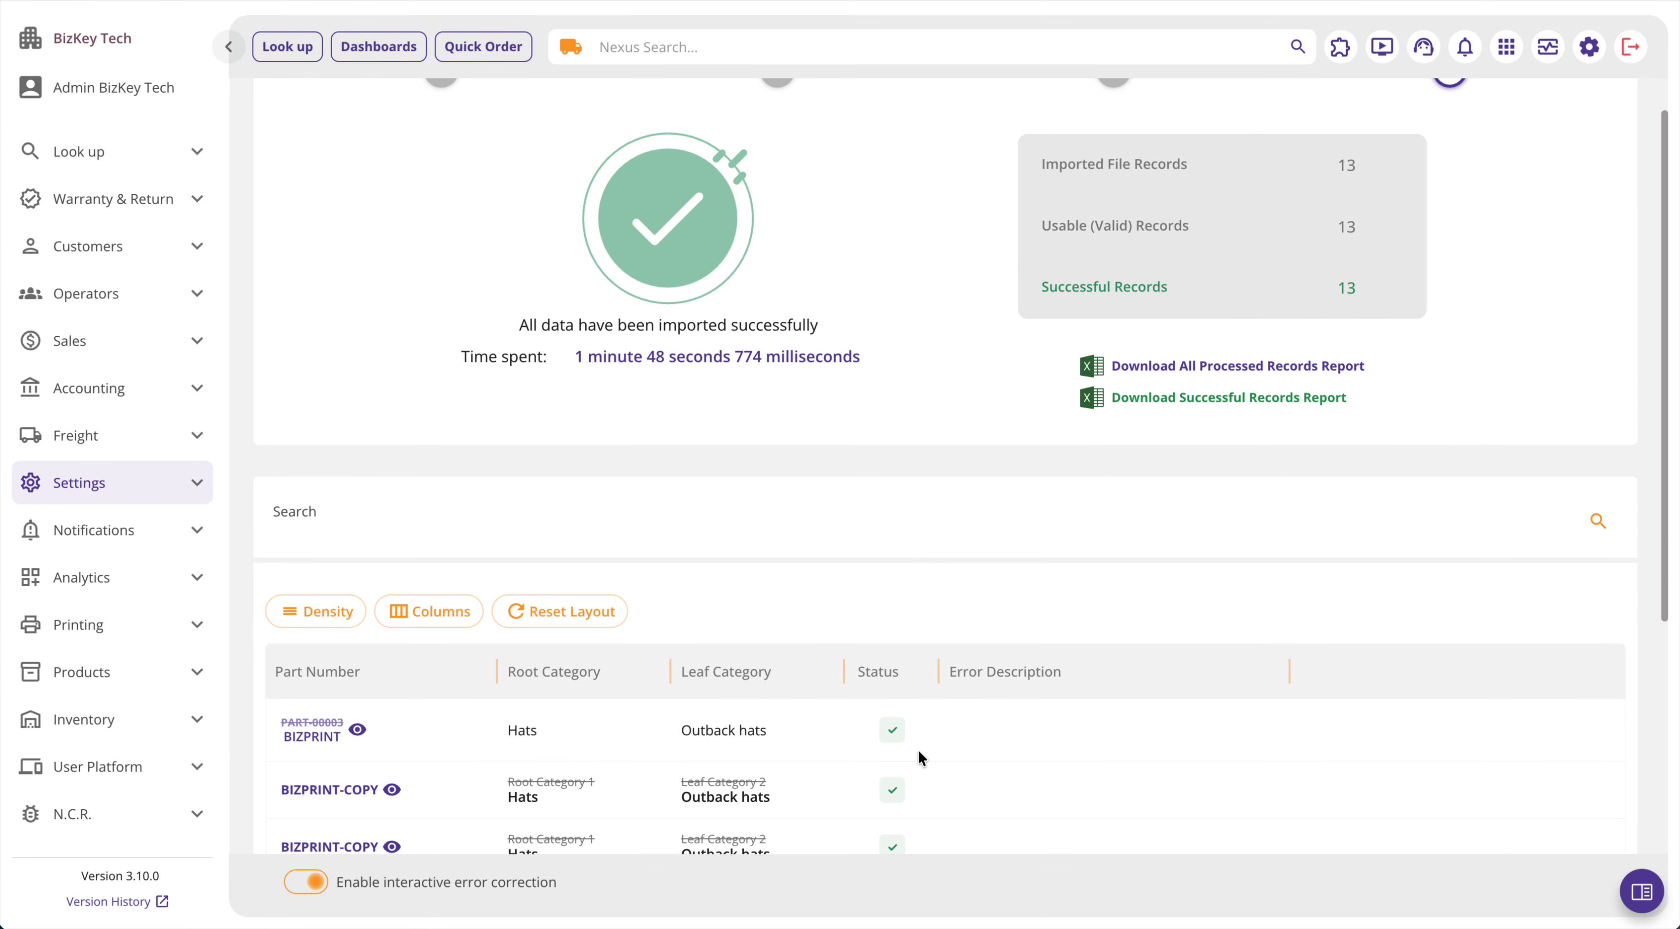
{"action": "scroll", "coordinate": [917, 749], "scroll_direction": "up", "scroll_amount": 3}
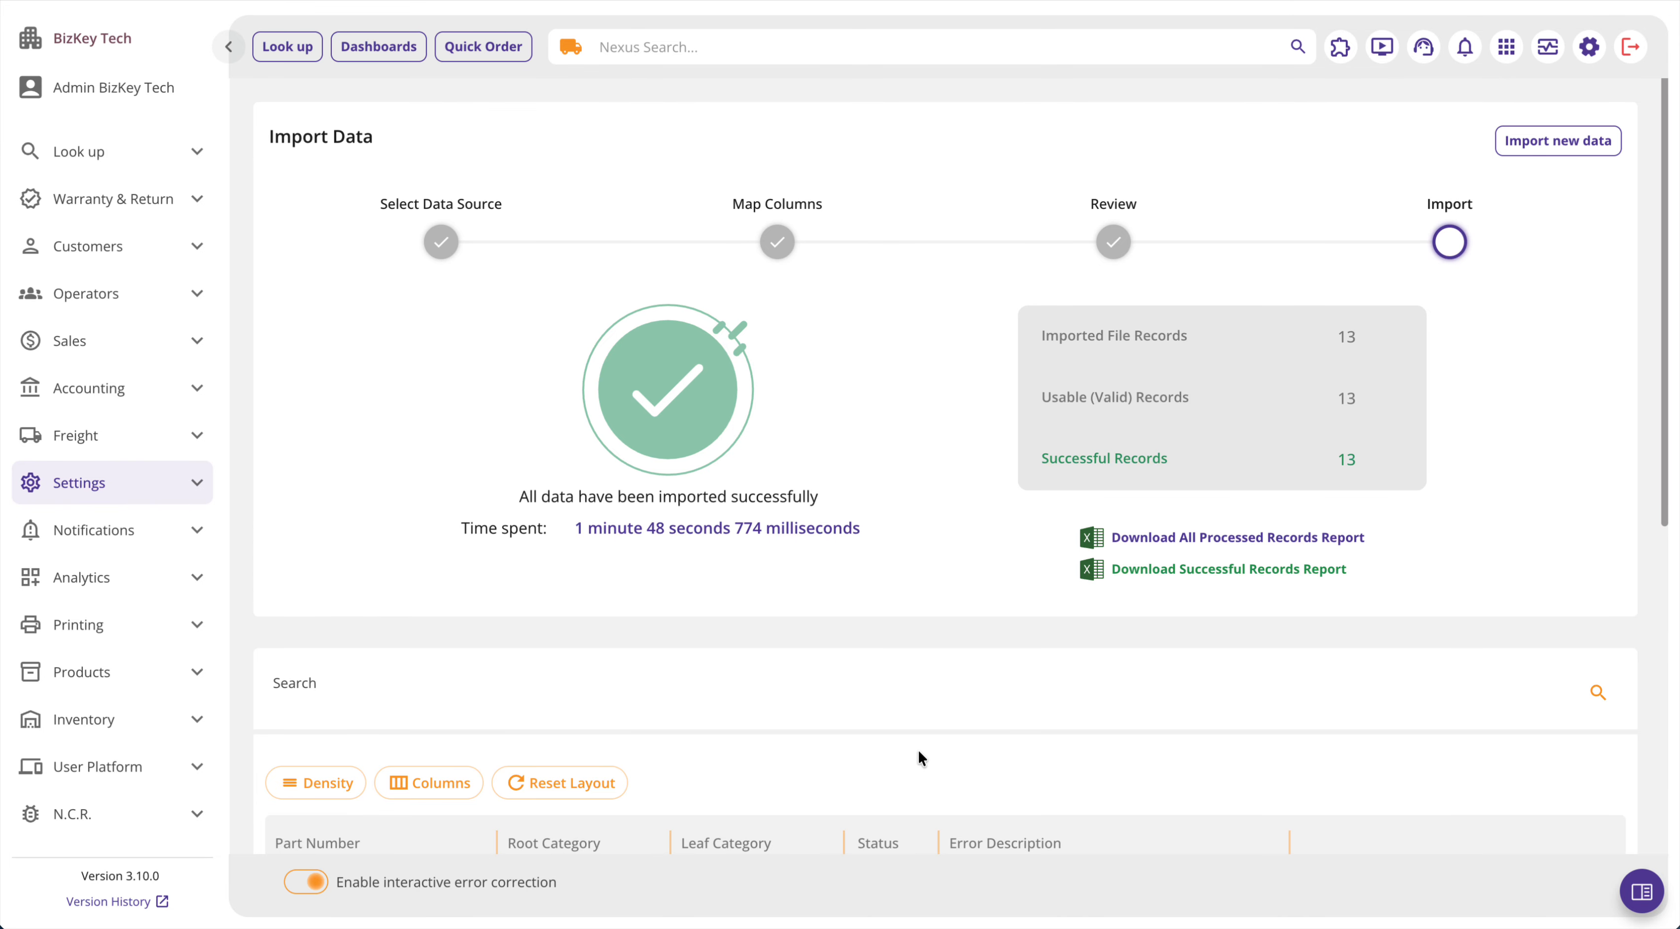